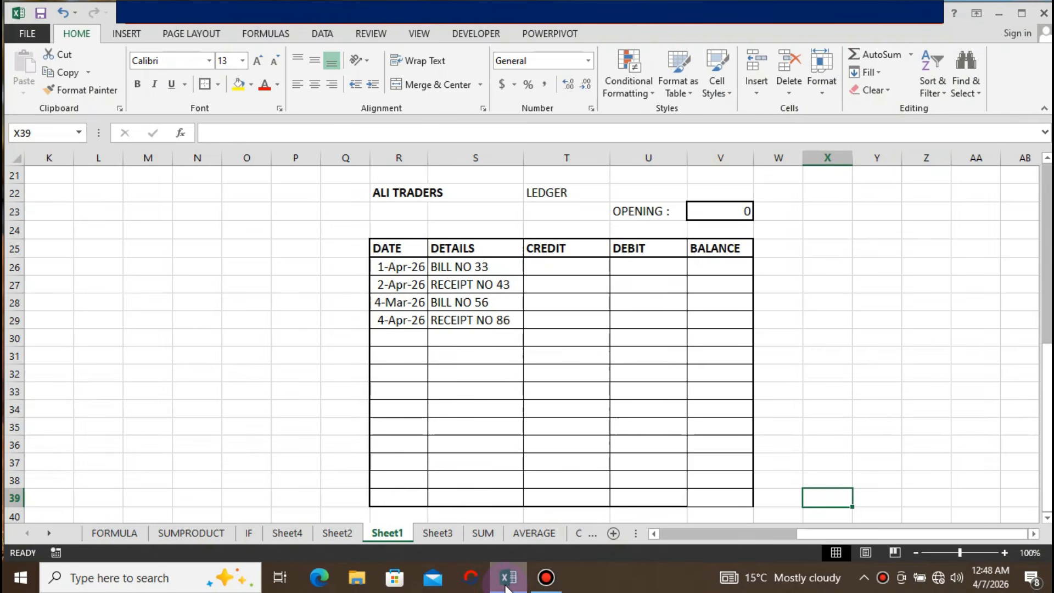
Examine the ALI TRADERS ledger's opening balance cell V23 and the column headings in row 25.
{"action": "key", "text": "Up"}
{"action": "key", "text": "Up"}
{"action": "key", "text": "Up"}
{"action": "key", "text": "Up"}
{"action": "key", "text": "Up"}
{"action": "key", "text": "Up"}
{"action": "key", "text": "Up"}
{"action": "key", "text": "Up"}
{"action": "key", "text": "Up"}
{"action": "key", "text": "Up"}
{"action": "key", "text": "Up"}
{"action": "key", "text": "Up"}
{"action": "key", "text": "Up"}
{"action": "key", "text": "Up"}
{"action": "key", "text": "Up"}
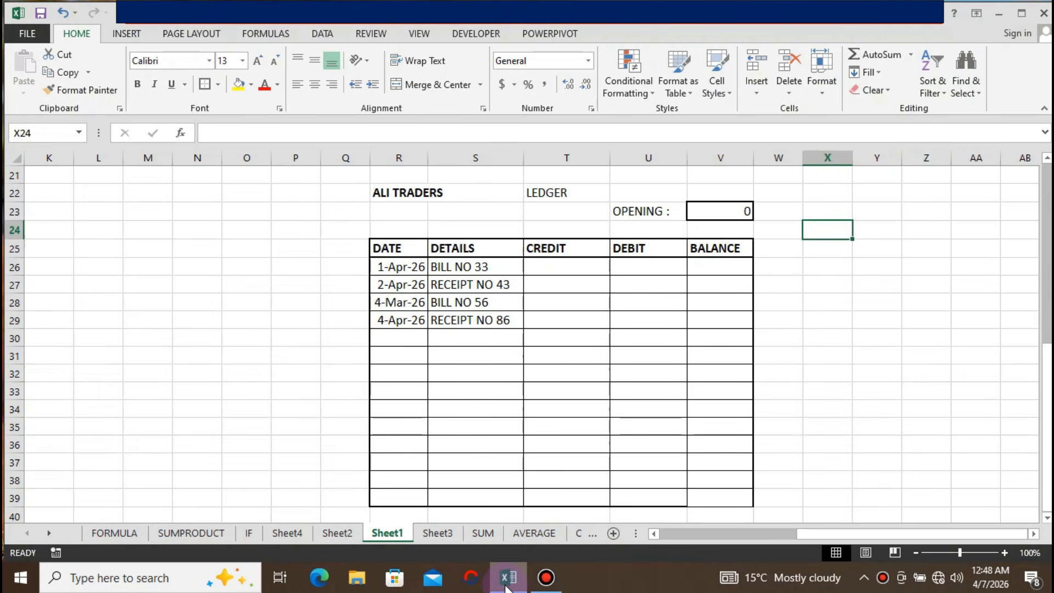
{"action": "key", "text": "Left"}
{"action": "key", "text": "Left"}
{"action": "key", "text": "Up"}
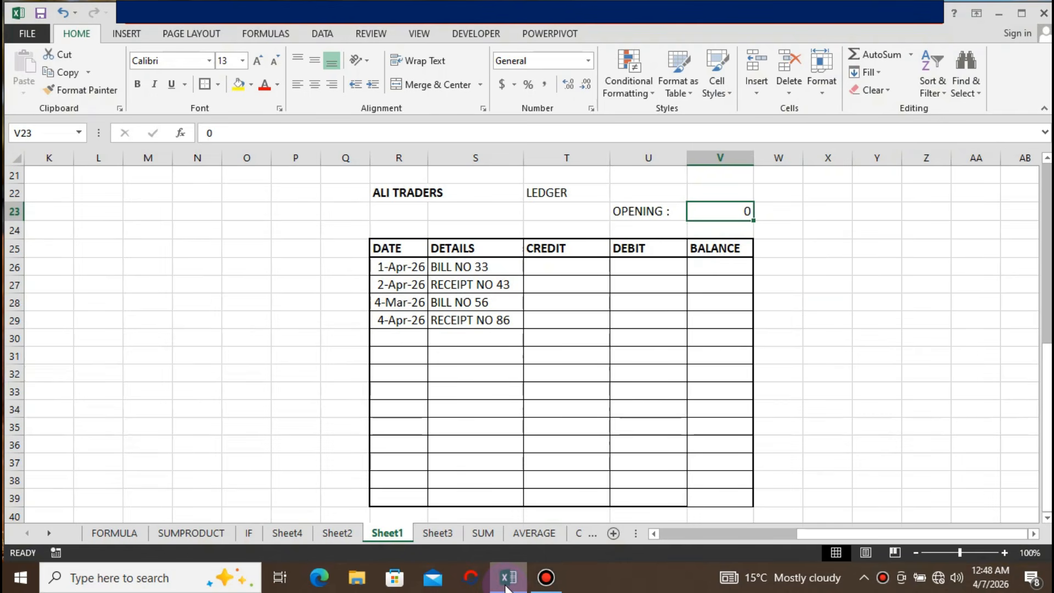
{"action": "key", "text": "Down"}
{"action": "key", "text": "Down"}
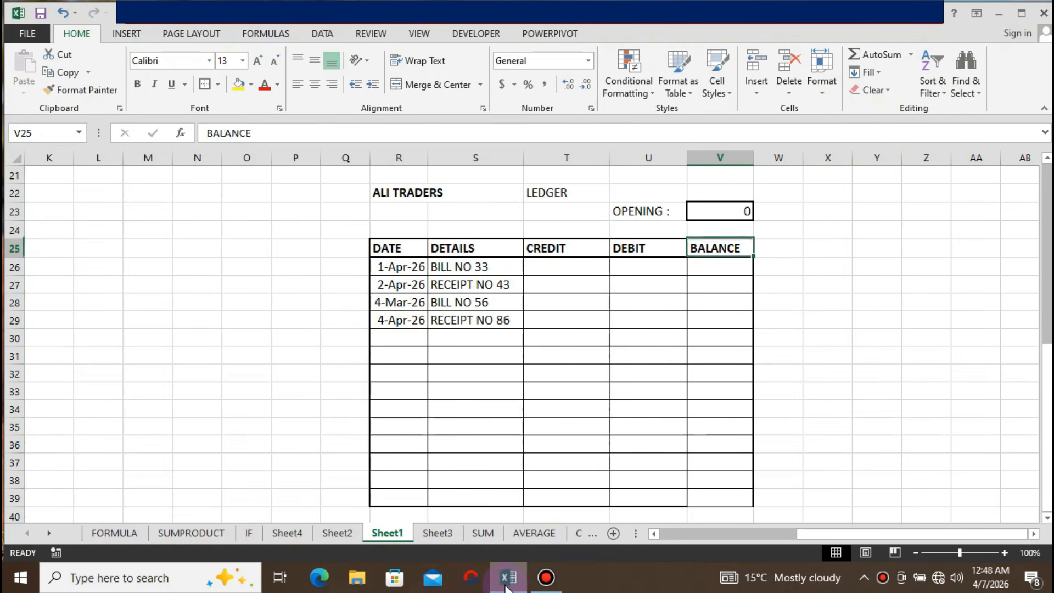
{"action": "key", "text": "Left"}
{"action": "key", "text": "Left"}
{"action": "key", "text": "Left"}
{"action": "key", "text": "Left"}
{"action": "key", "text": "Right"}
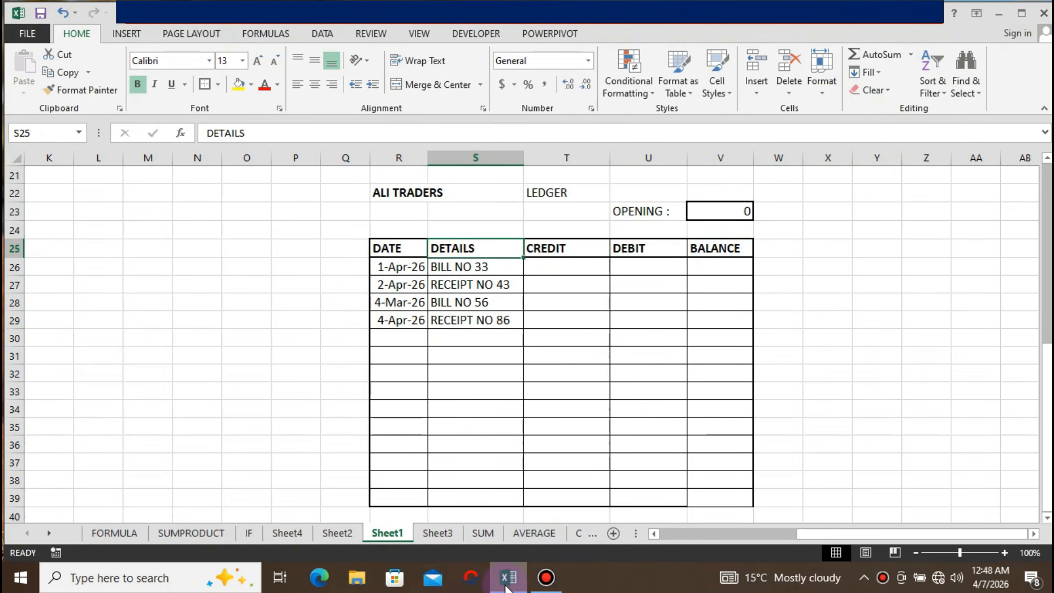
Examine the date, details, credit, debit and balance cells of the BILL NO 33 entry in row 26.
{"action": "key", "text": "Down"}
{"action": "key", "text": "Right"}
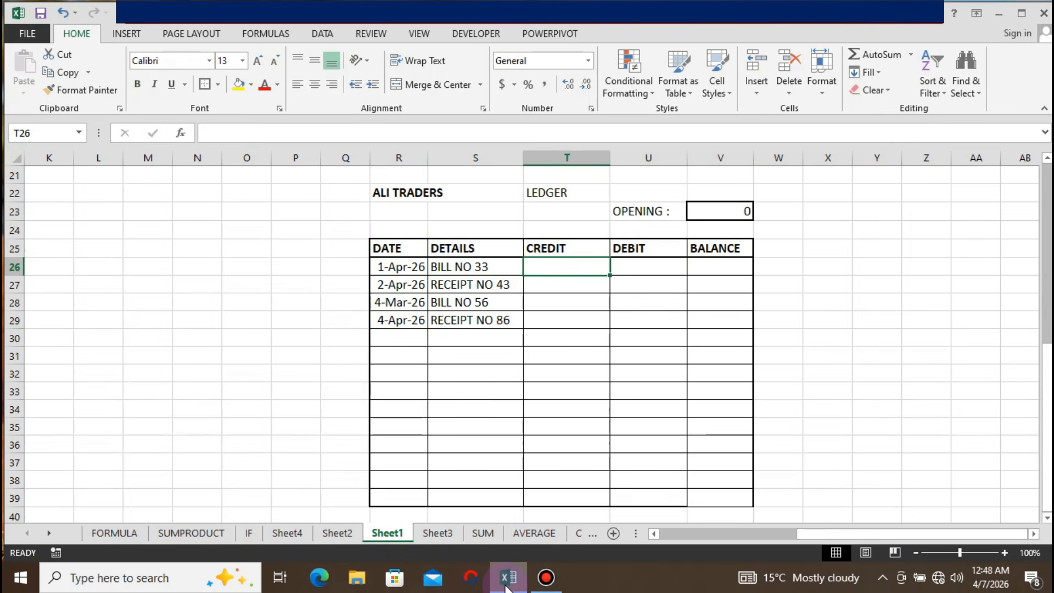
{"action": "key", "text": "Right"}
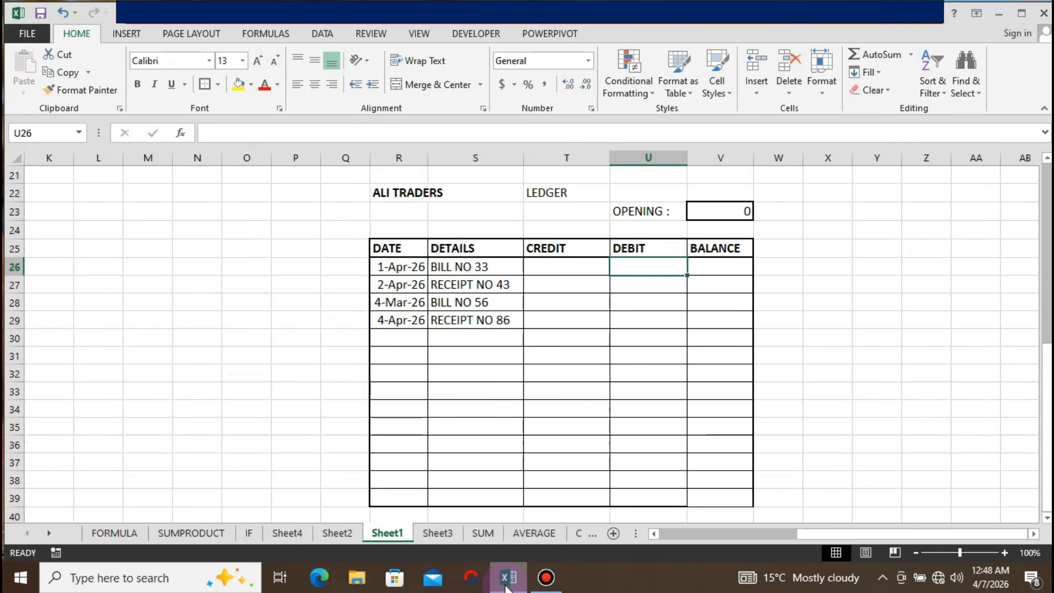
{"action": "key", "text": "Left"}
{"action": "key", "text": "Left"}
{"action": "key", "text": "Left"}
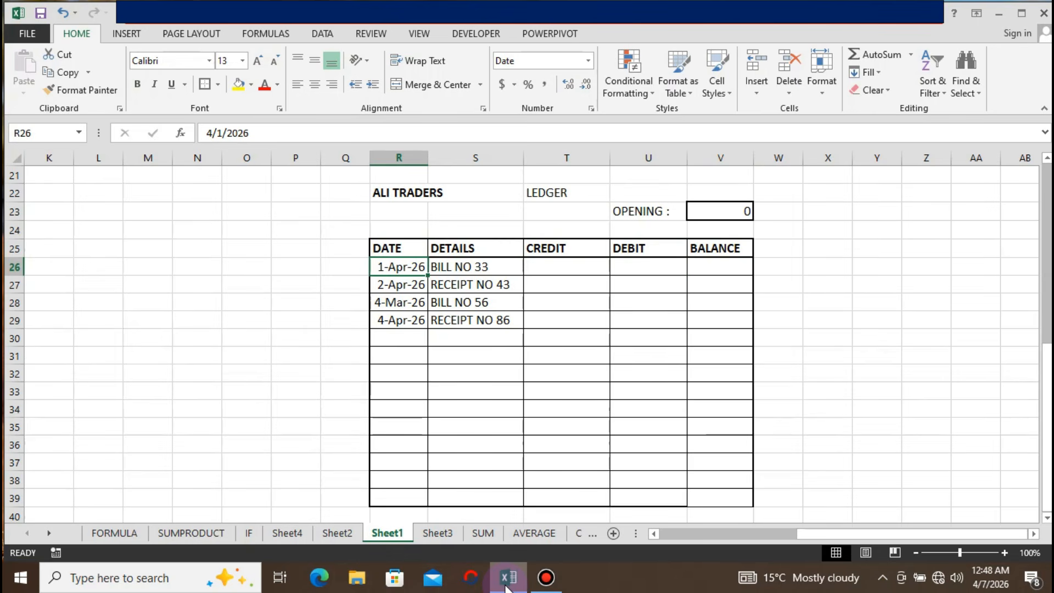
{"action": "key", "text": "Right"}
{"action": "key", "text": "Right"}
{"action": "key", "text": "Right"}
{"action": "key", "text": "Right"}
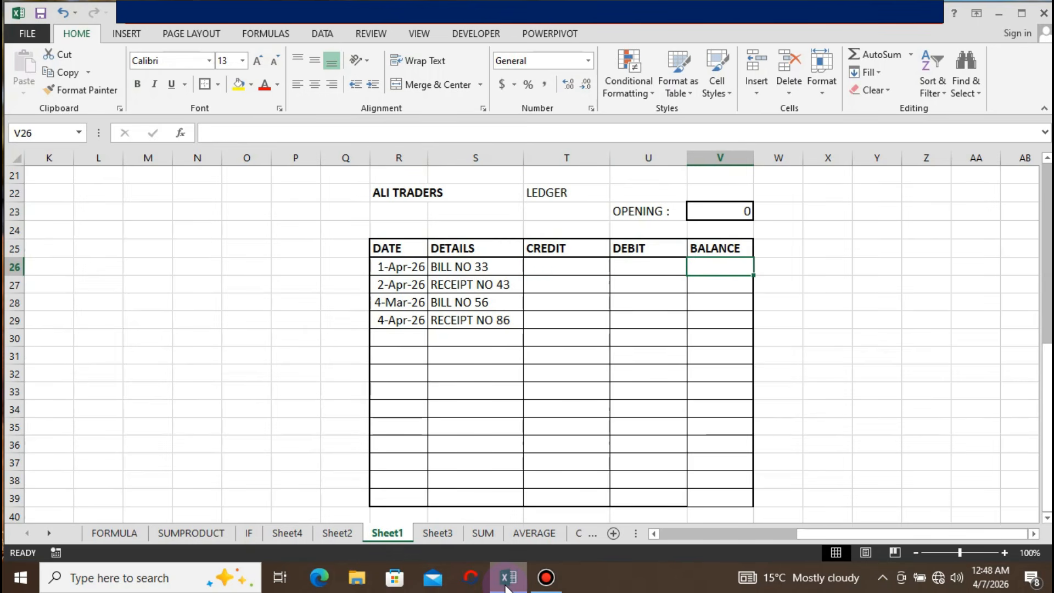
{"action": "key", "text": "Left"}
{"action": "key", "text": "Right"}
{"action": "key", "text": "Up"}
{"action": "key", "text": "Down"}
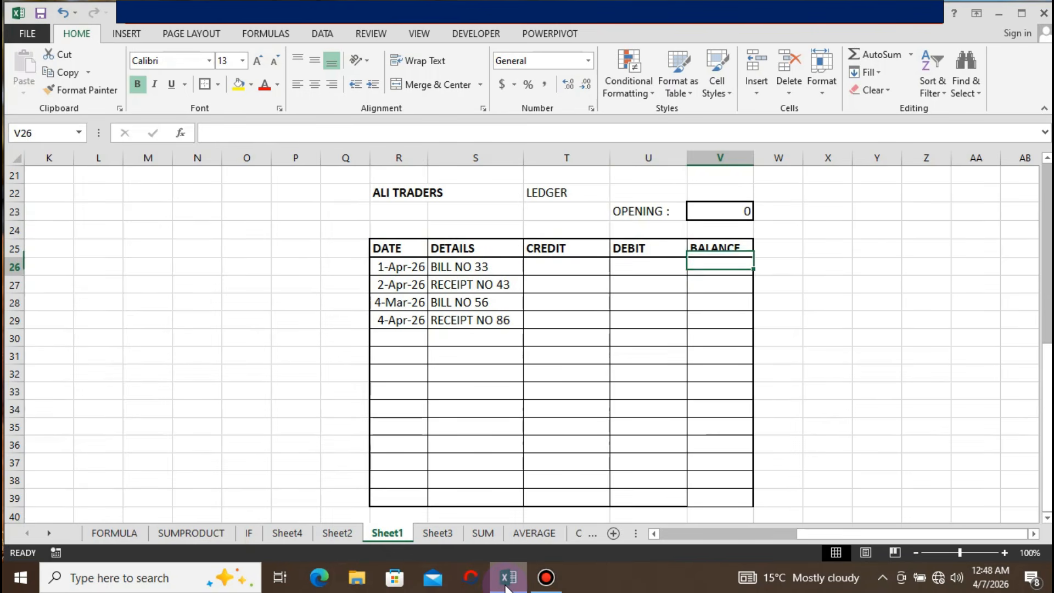
{"action": "key", "text": "Left"}
{"action": "key", "text": "Left"}
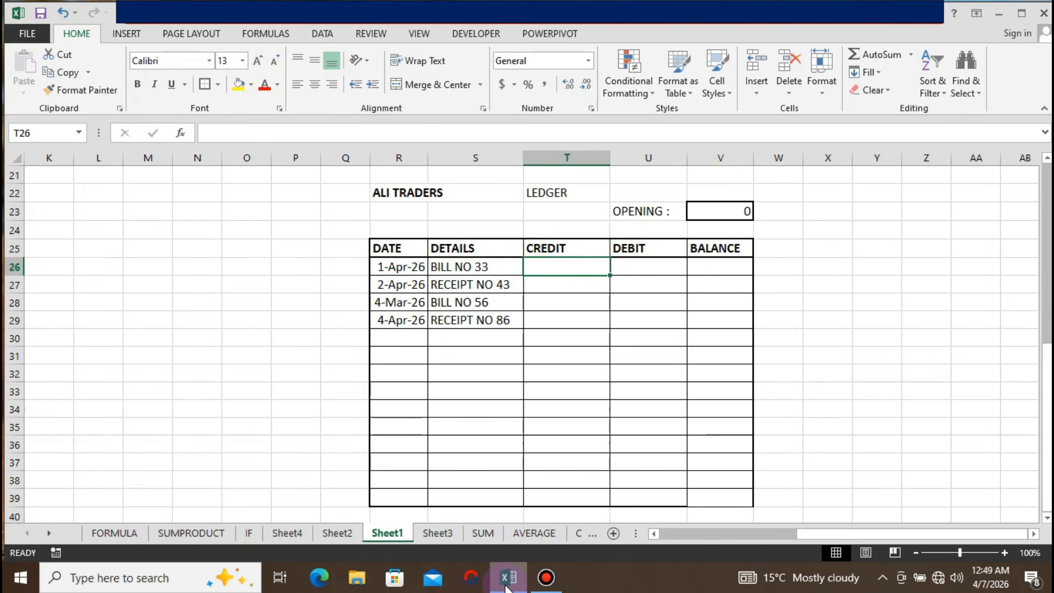
{"action": "key", "text": "Right"}
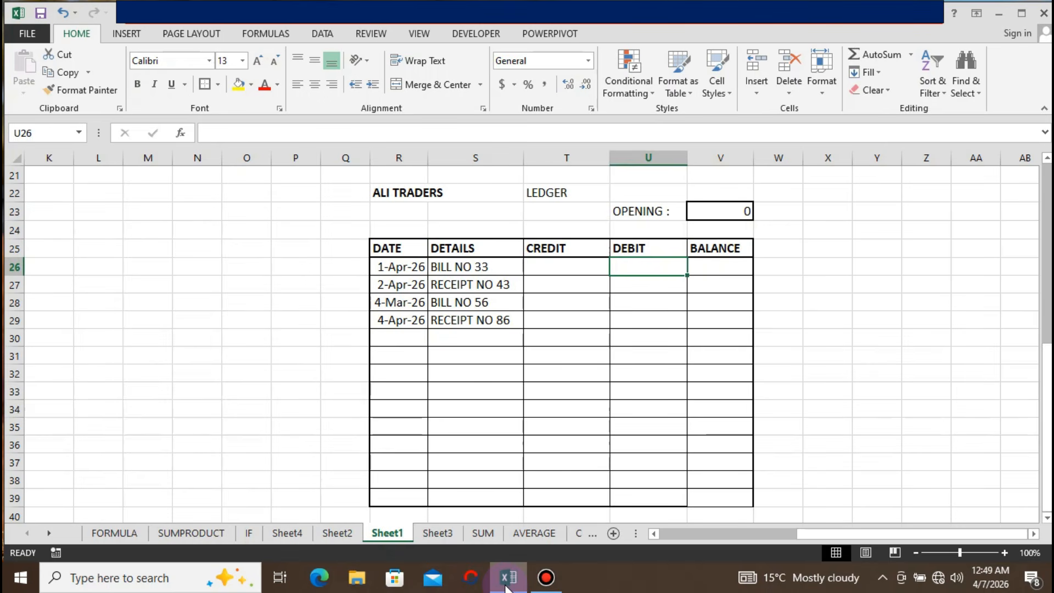
{"action": "key", "text": "Right"}
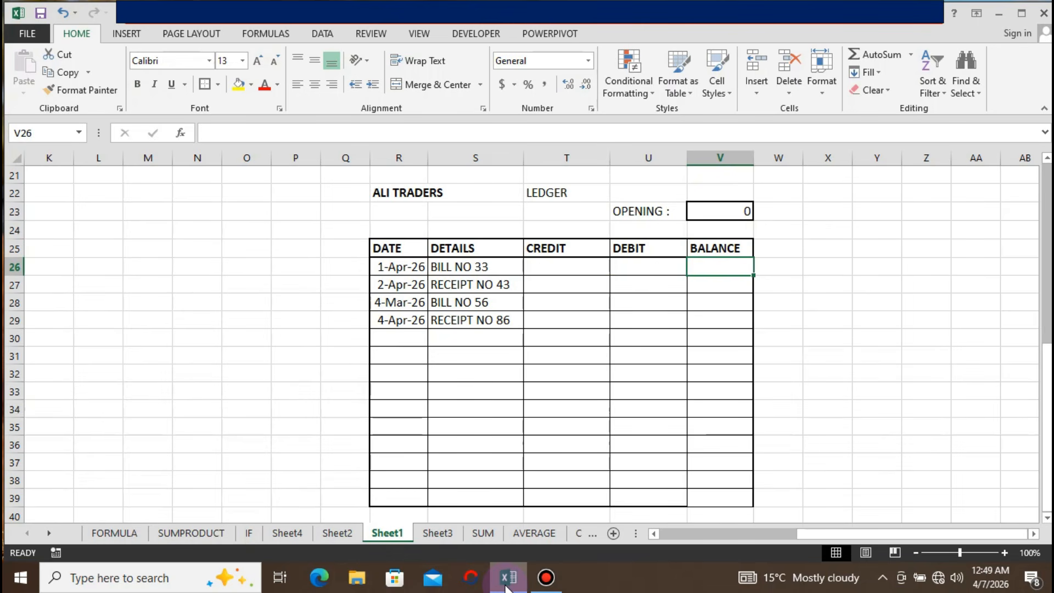
Enter the formula =V23+T26-U26 in balance cell V26 to combine the opening balance, credit and debit, and review it.
{"action": "key", "text": "Up"}
{"action": "key", "text": "Up"}
{"action": "key", "text": "Up"}
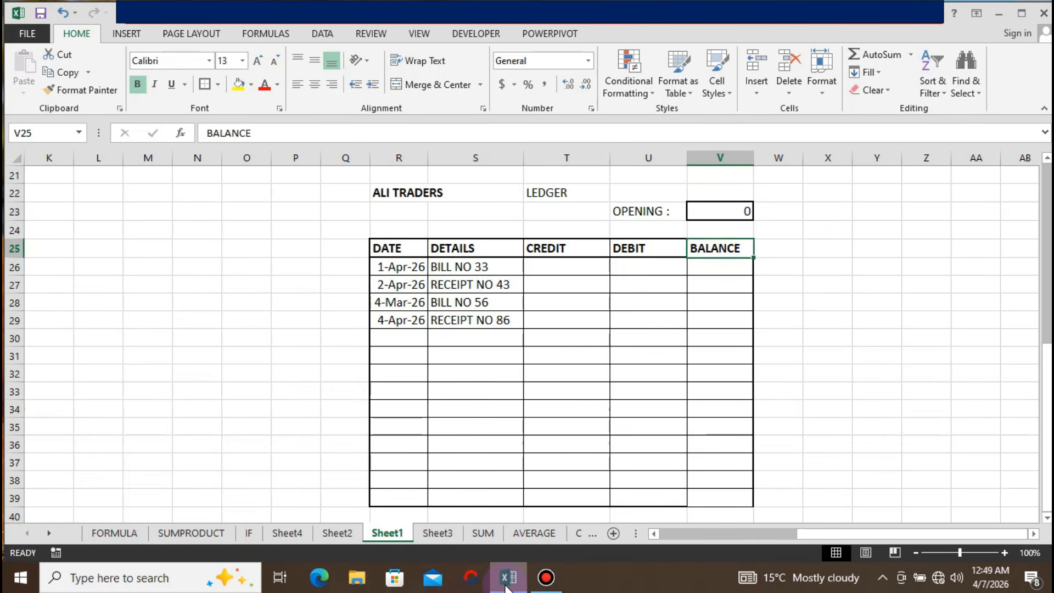
{"action": "key", "text": "Down"}
{"action": "key", "text": "Down"}
{"action": "key", "text": "Down"}
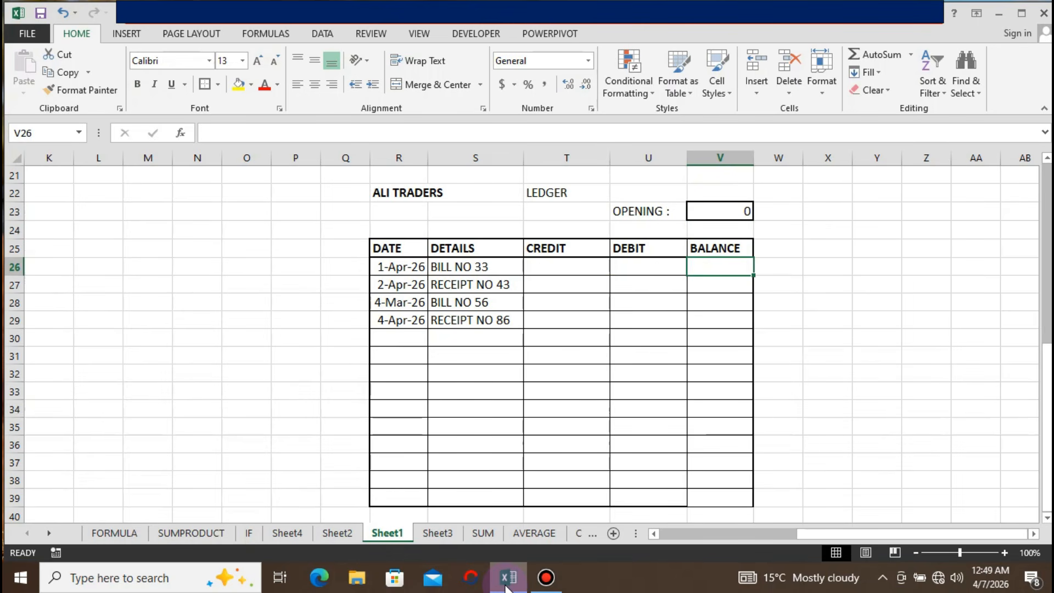
{"action": "type", "text": "="}
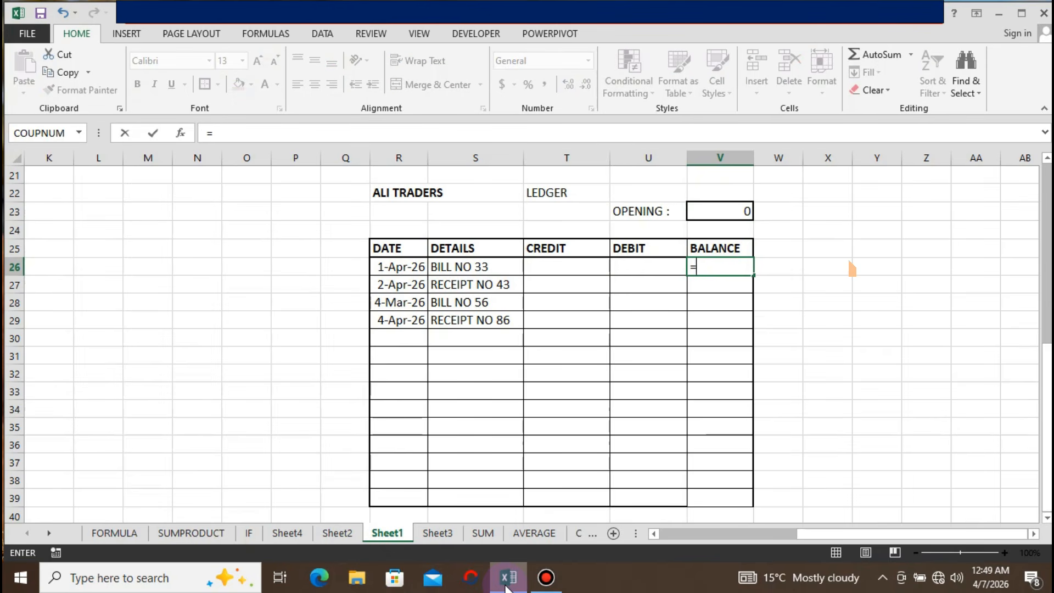
{"action": "key", "text": "Up"}
{"action": "key", "text": "Up"}
{"action": "key", "text": "Up"}
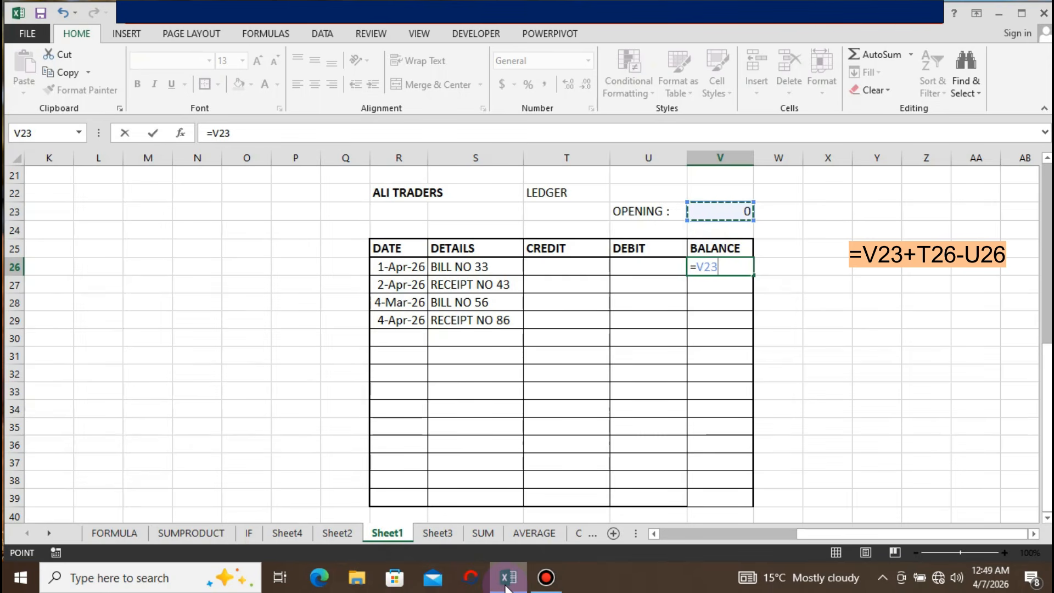
{"action": "type", "text": "+"}
{"action": "key", "text": "Left"}
{"action": "key", "text": "Left"}
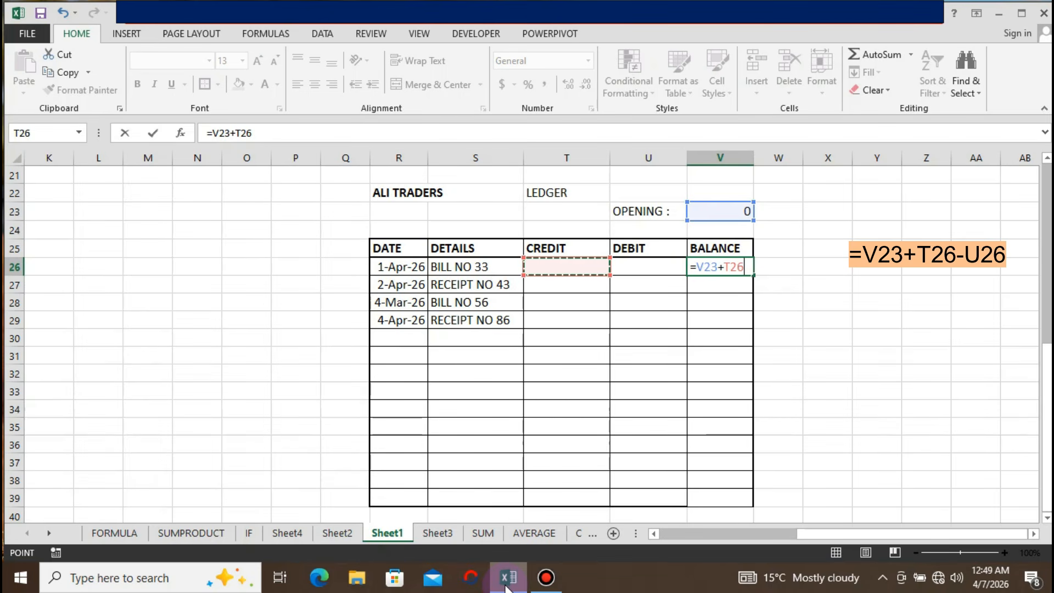
{"action": "type", "text": "-"}
{"action": "key", "text": "Left"}
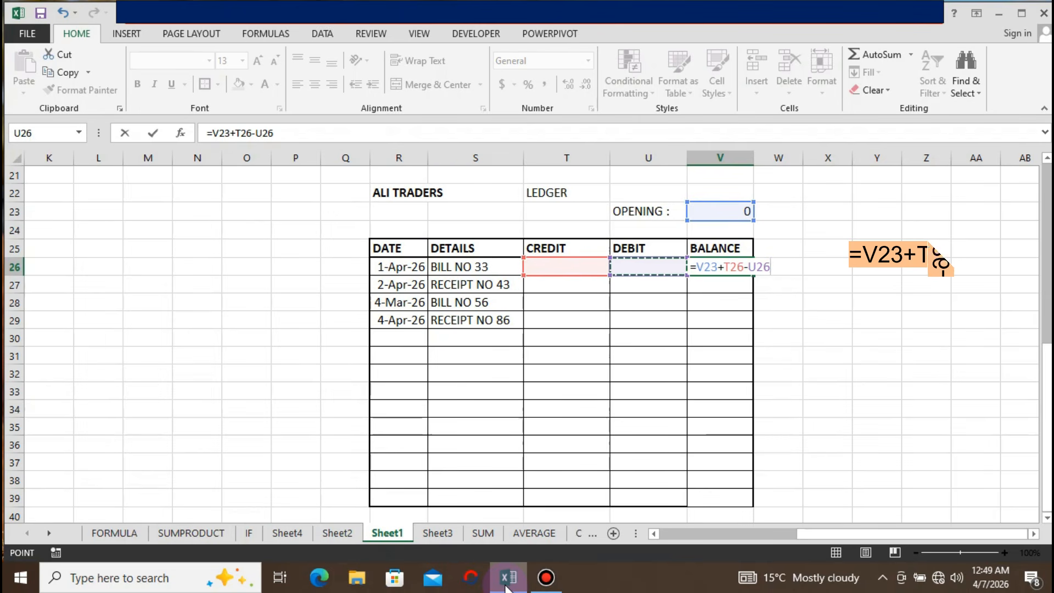
{"action": "key", "text": "Return"}
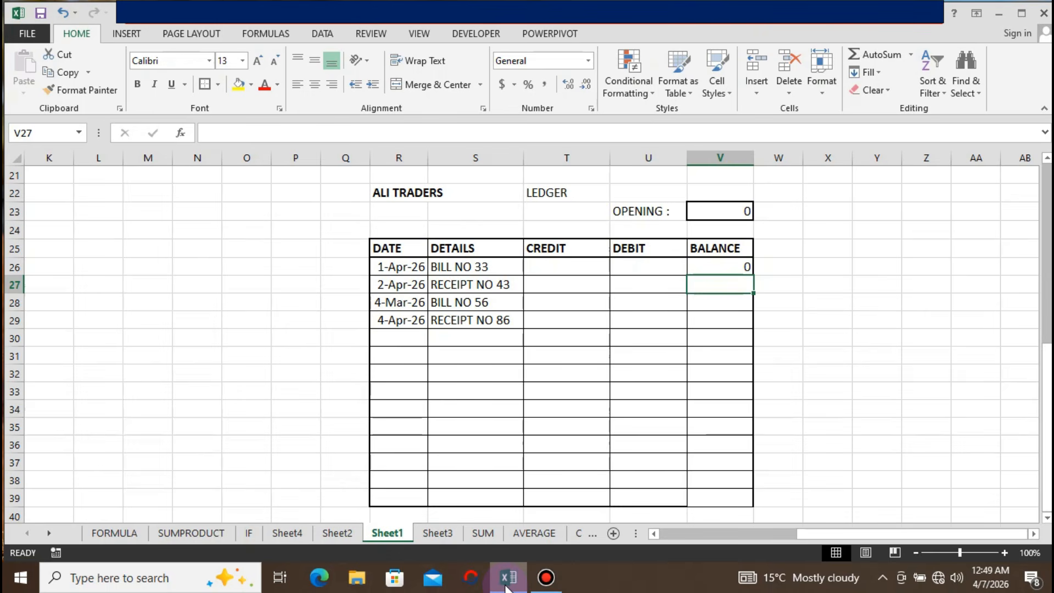
{"action": "key", "text": "Up"}
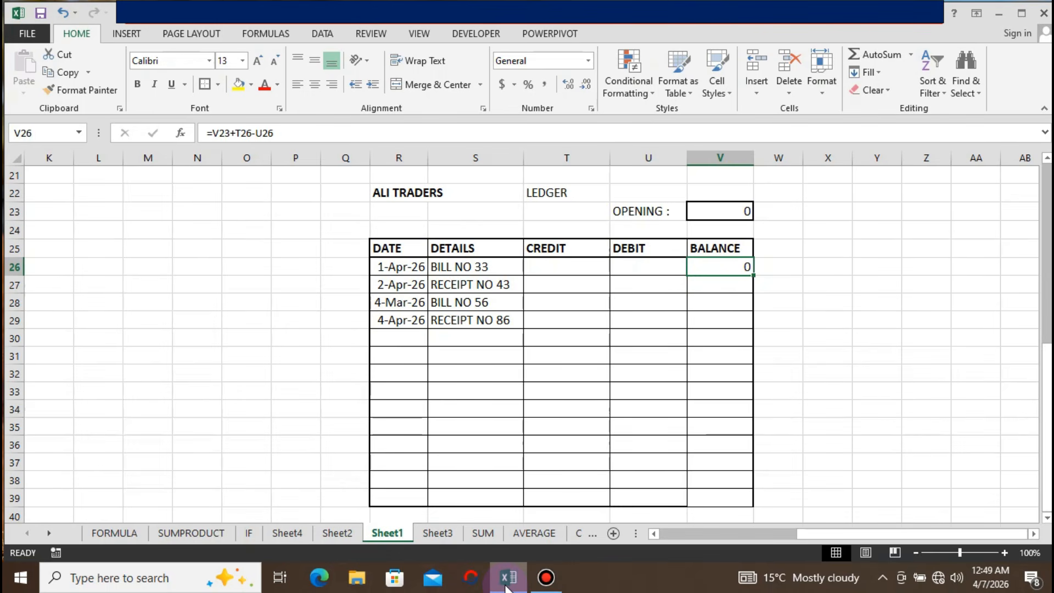
{"action": "key", "text": "Down"}
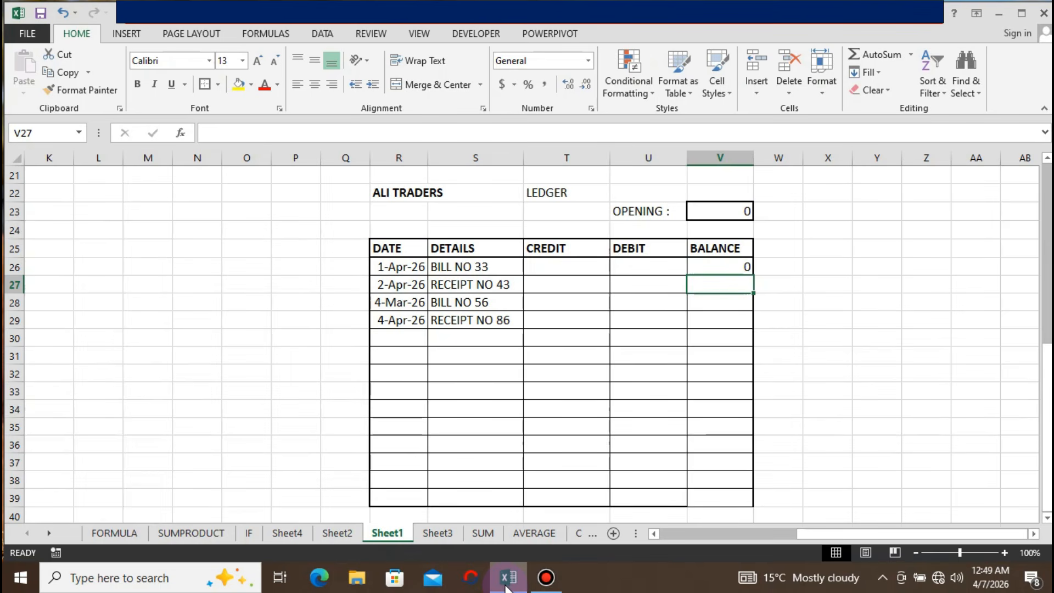
Enter the running balance formula =V26+T27-U27 in cell V27 for the RECEIPT NO 43 row.
{"action": "key", "text": "Up"}
{"action": "key", "text": "Down"}
{"action": "key", "text": "Up"}
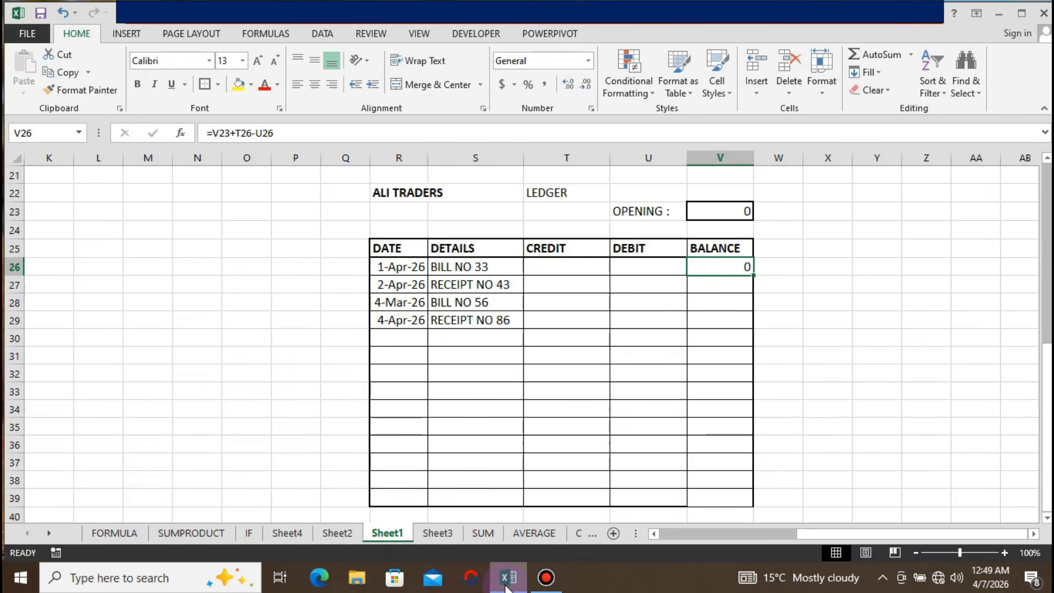
{"action": "key", "text": "Down"}
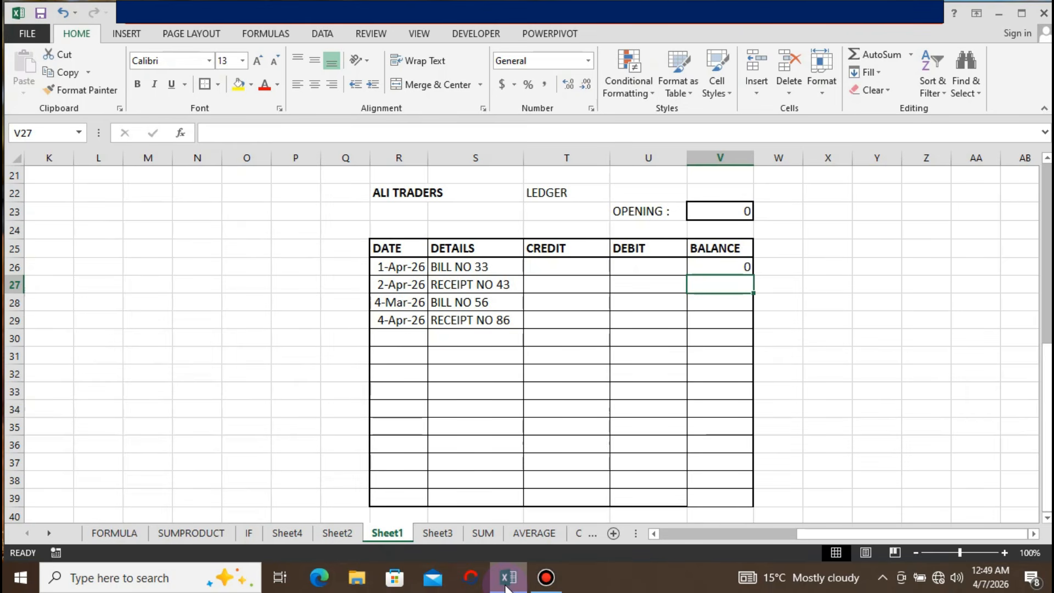
{"action": "type", "text": "="}
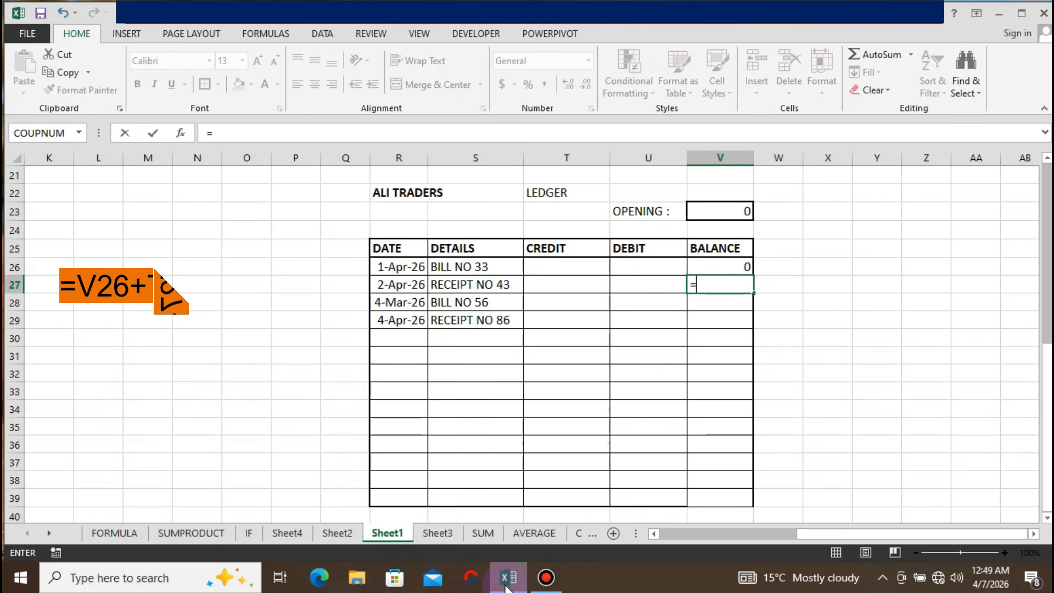
{"action": "key", "text": "Up"}
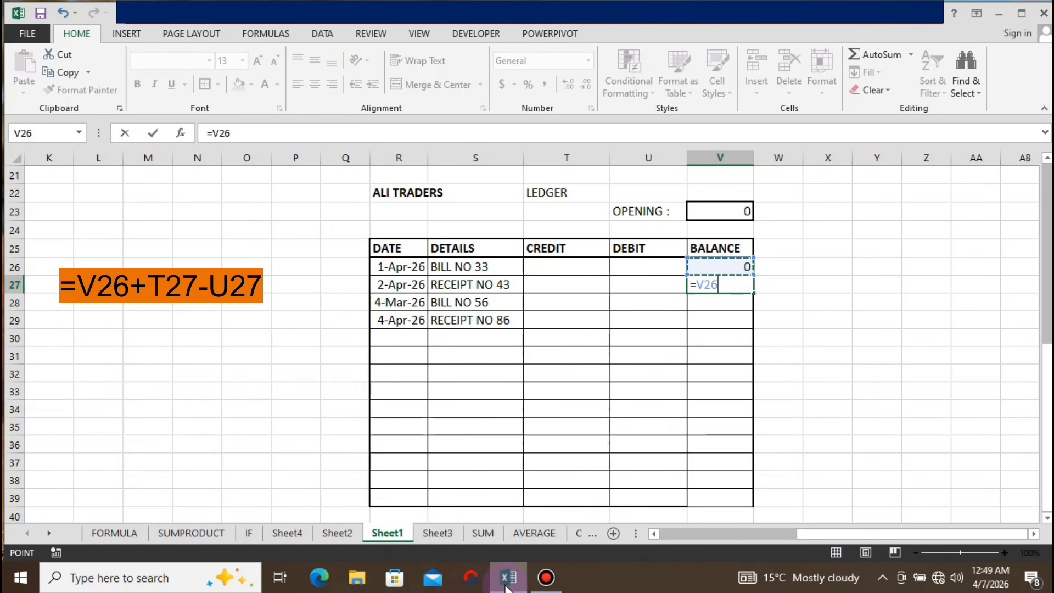
{"action": "type", "text": "+"}
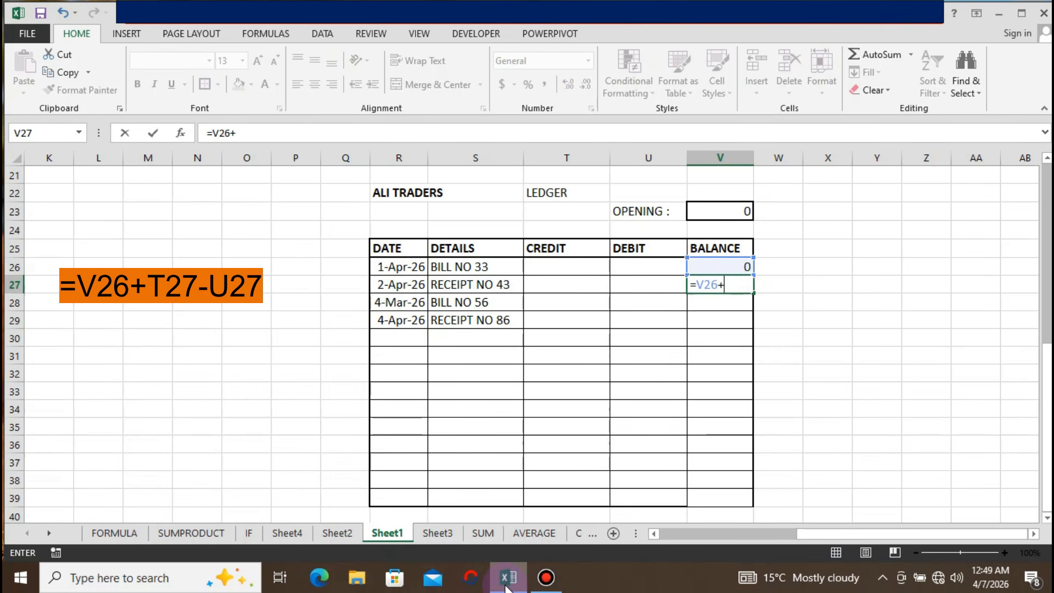
{"action": "key", "text": "Left"}
{"action": "key", "text": "Left"}
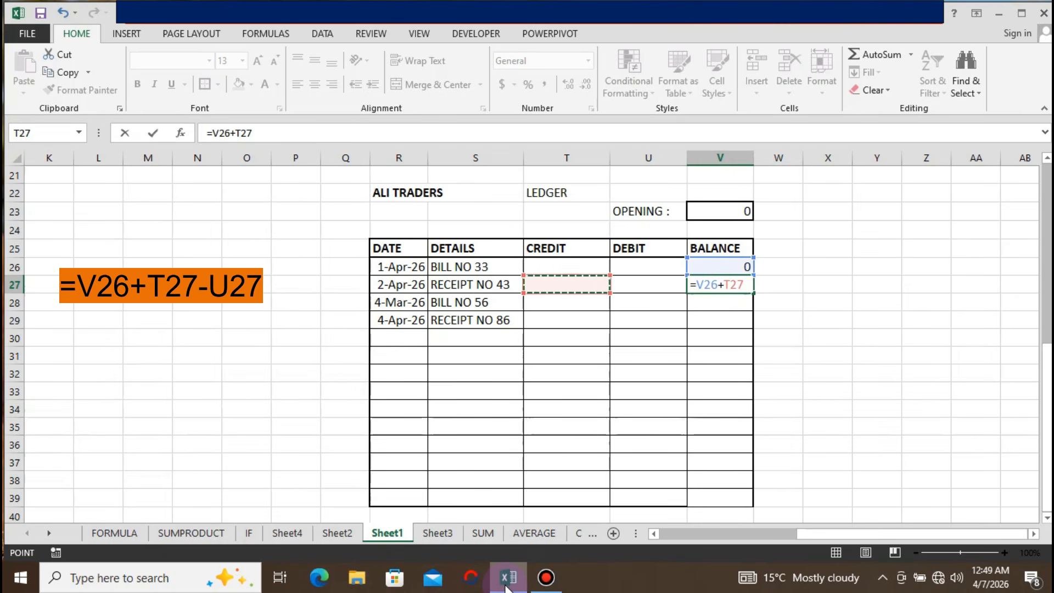
{"action": "type", "text": "-"}
{"action": "key", "text": "Left"}
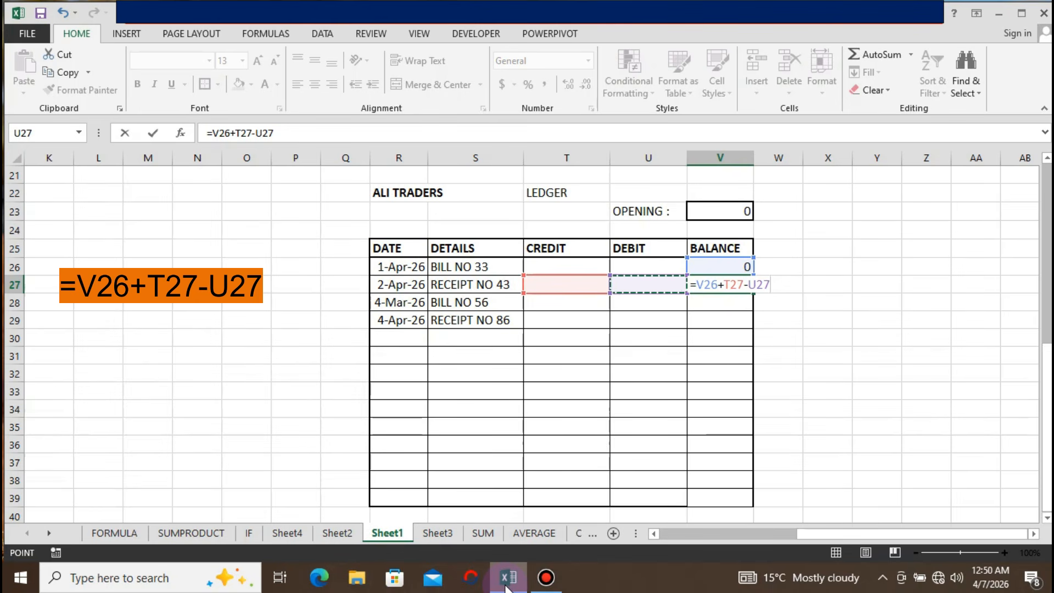
{"action": "key", "text": "Return"}
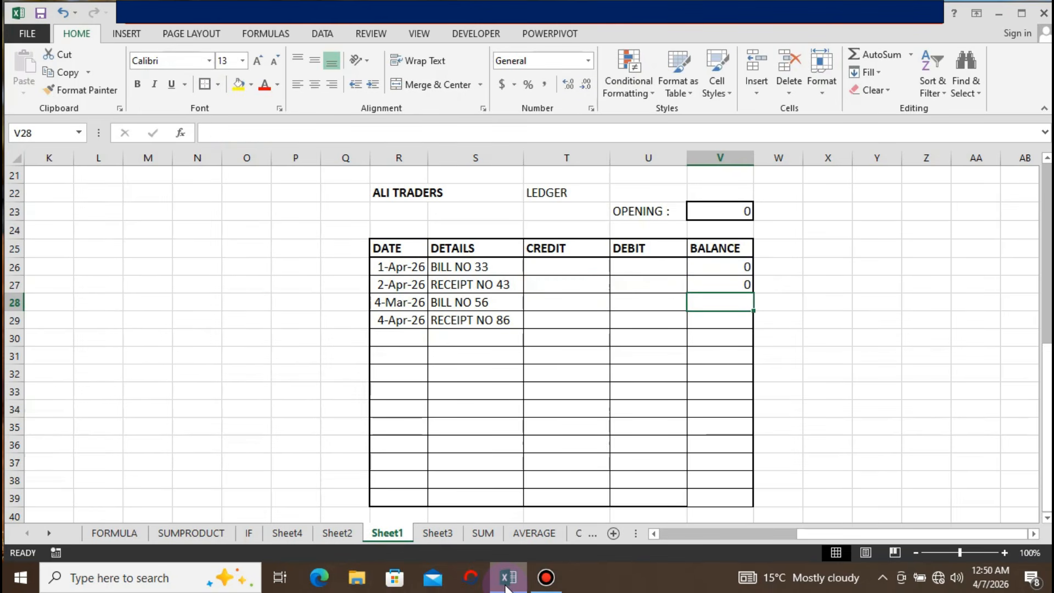
Copy the running balance formula from V27 into cells V28 through V39.
{"action": "key", "text": "Up"}
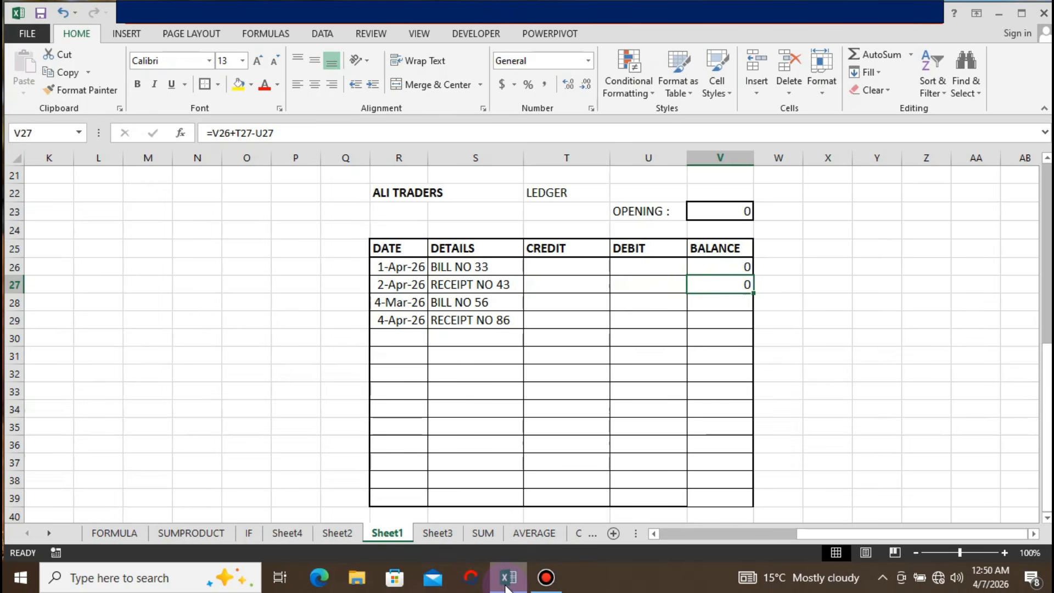
{"action": "key", "text": "ctrl+c"}
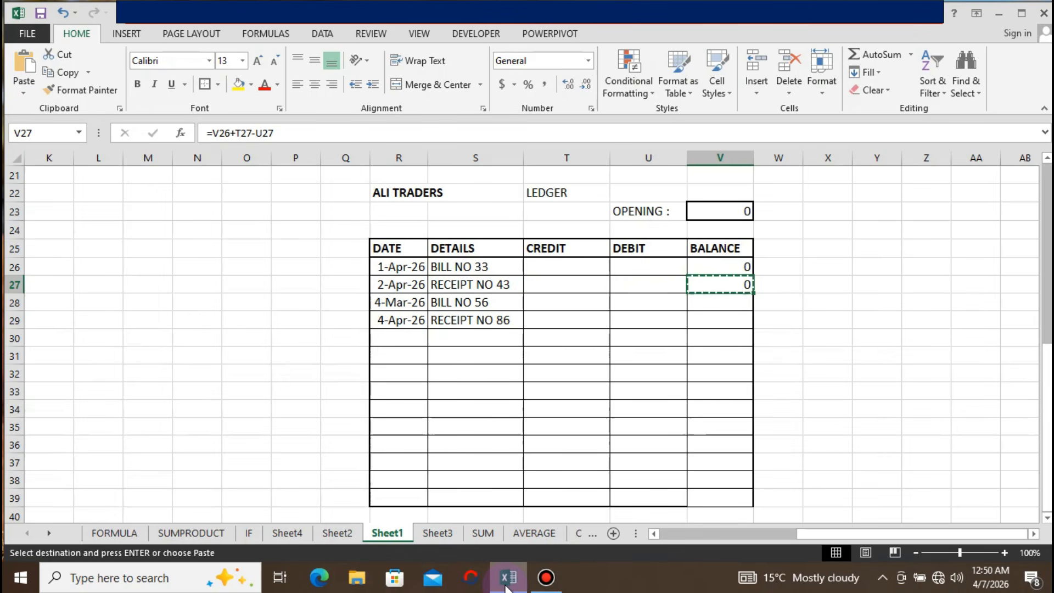
{"action": "key", "text": "Down"}
{"action": "key", "text": "shift+Down"}
{"action": "key", "text": "shift+Down"}
{"action": "key", "text": "shift+Down"}
{"action": "key", "text": "shift+Down"}
{"action": "key", "text": "shift+Down"}
{"action": "key", "text": "shift+Down"}
{"action": "key", "text": "shift+Down"}
{"action": "key", "text": "shift+Down"}
{"action": "key", "text": "shift+Down"}
{"action": "key", "text": "shift+Down"}
{"action": "key", "text": "shift+Down"}
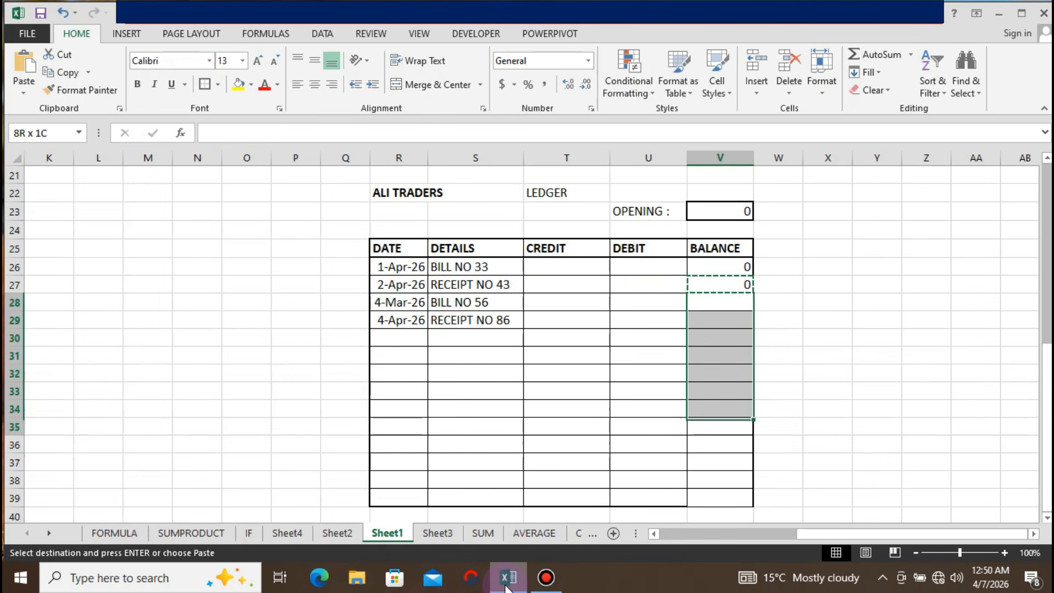
{"action": "key", "text": "Return"}
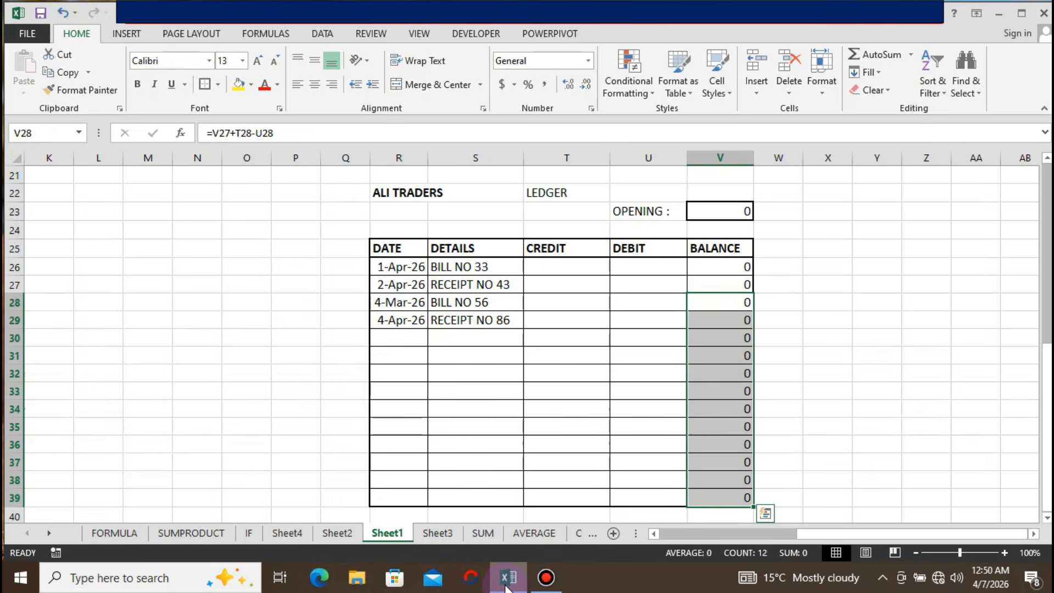
{"action": "key", "text": "Up"}
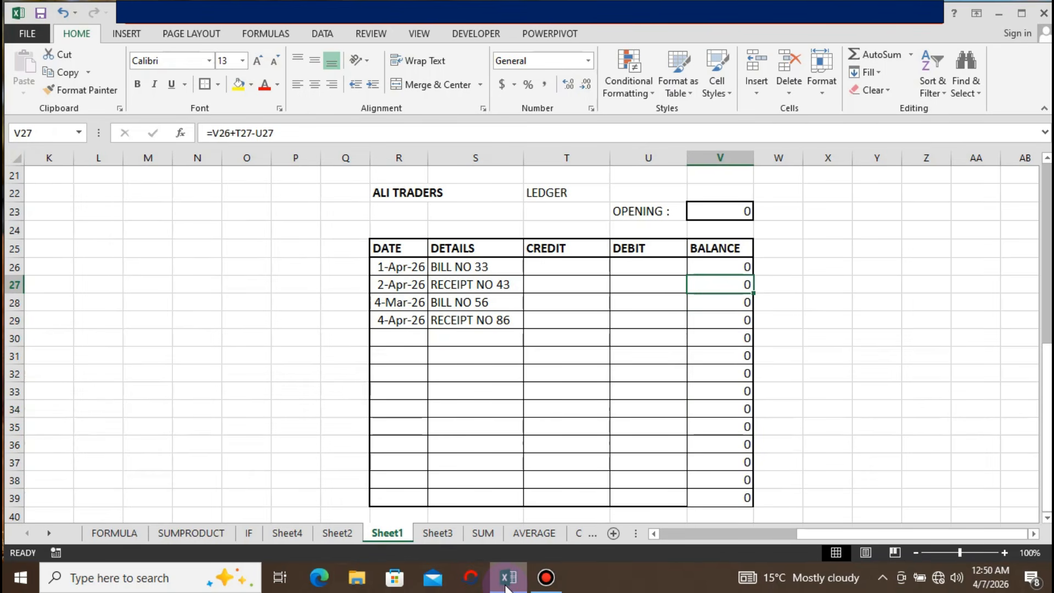
{"action": "key", "text": "Up"}
{"action": "key", "text": "Up"}
{"action": "key", "text": "Left"}
{"action": "key", "text": "Left"}
{"action": "key", "text": "Left"}
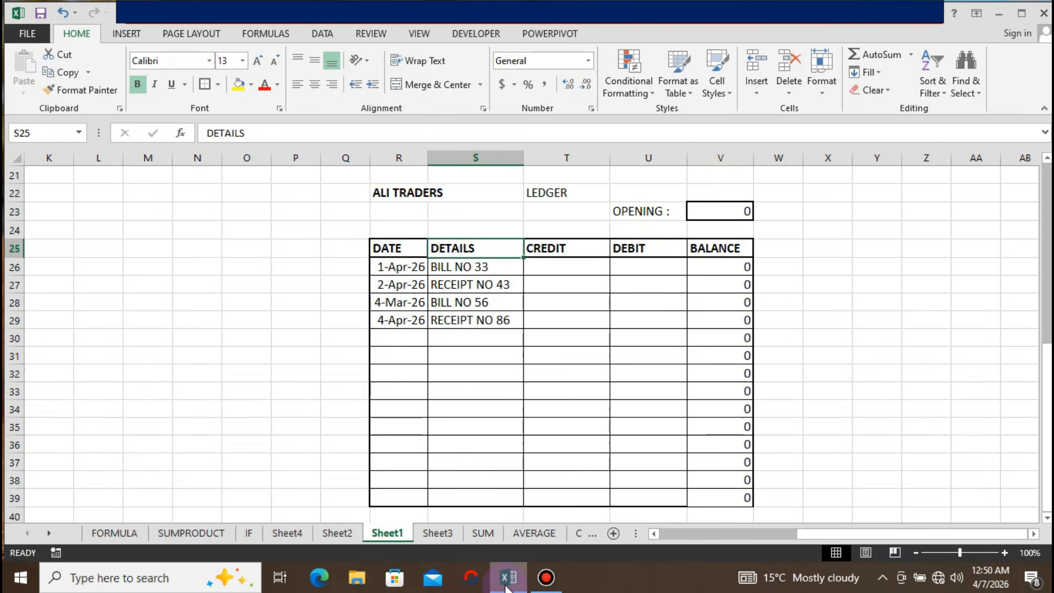
Enter 5000 as the credit amount for the BILL NO 33 entry in row 26.
{"action": "key", "text": "Left"}
{"action": "key", "text": "Down"}
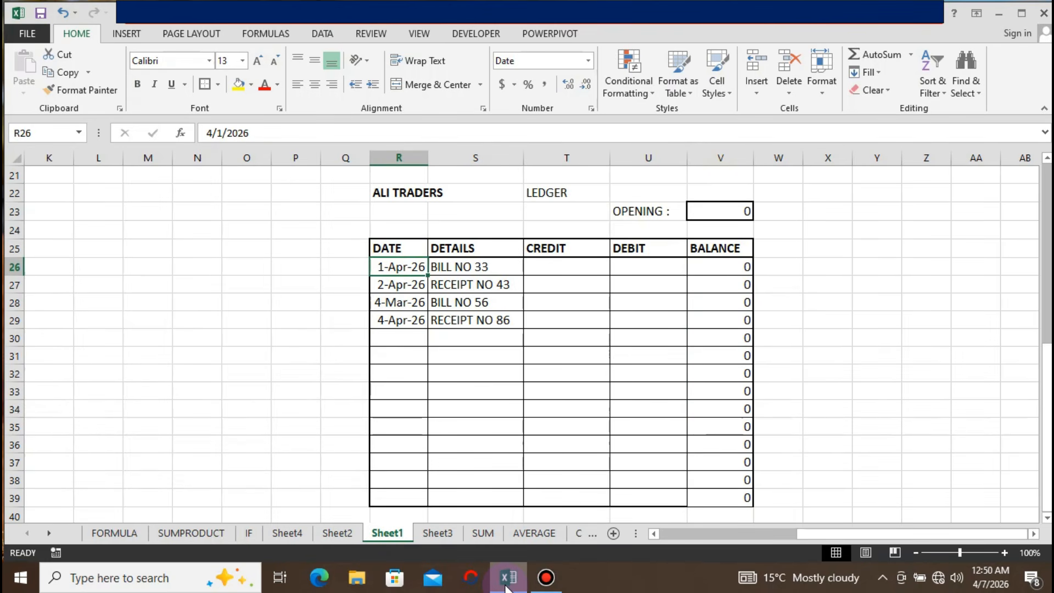
{"action": "key", "text": "Right"}
{"action": "key", "text": "Right"}
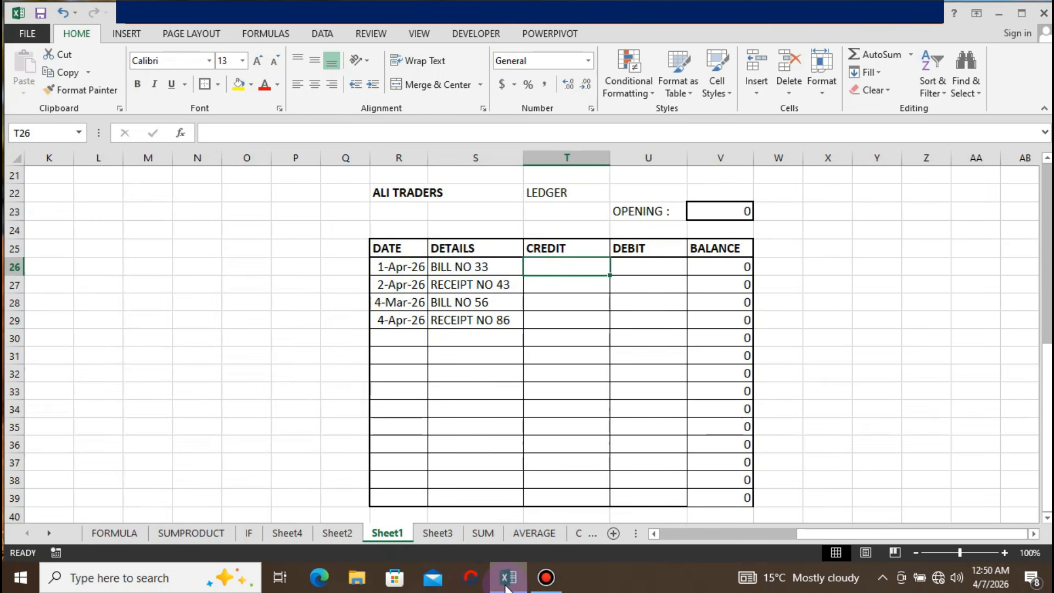
{"action": "type", "text": "5000"}
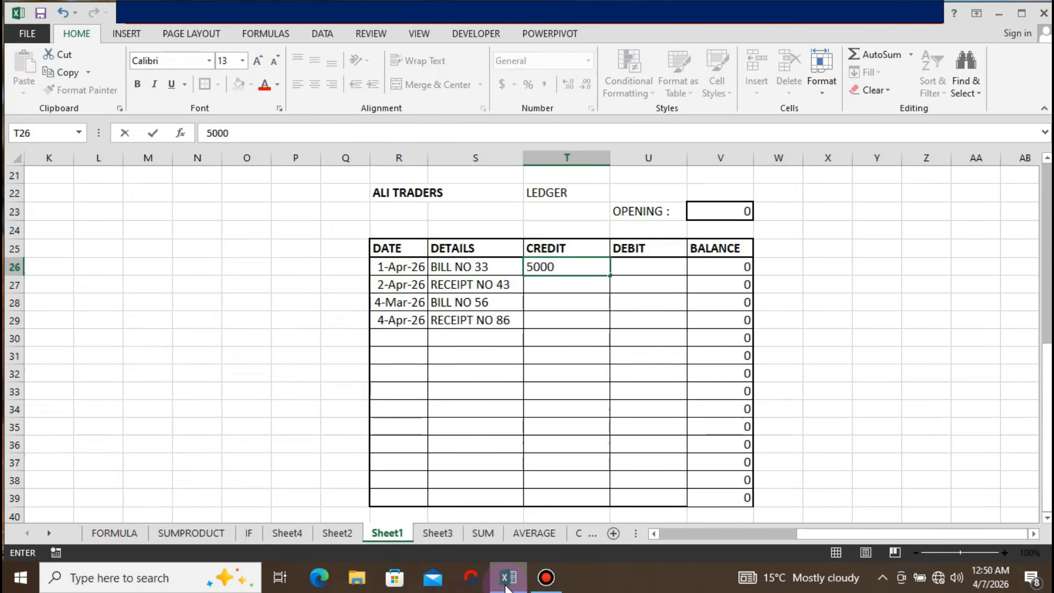
{"action": "key", "text": "Return"}
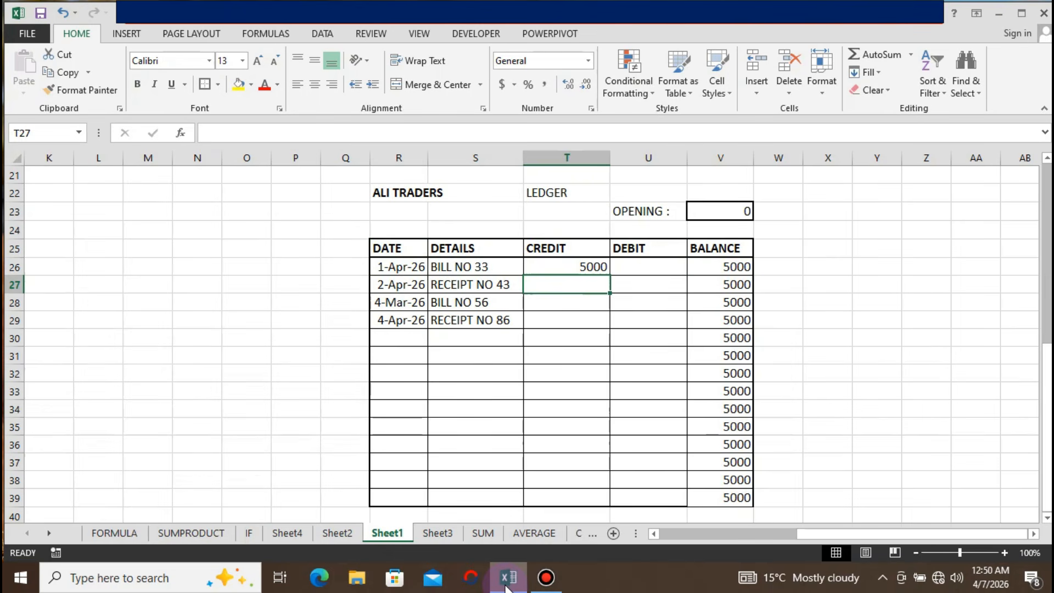
Examine the BALANCE column from V26 down through the empty rows to check how the credit carries through.
{"action": "key", "text": "Up"}
{"action": "key", "text": "Right"}
{"action": "key", "text": "Right"}
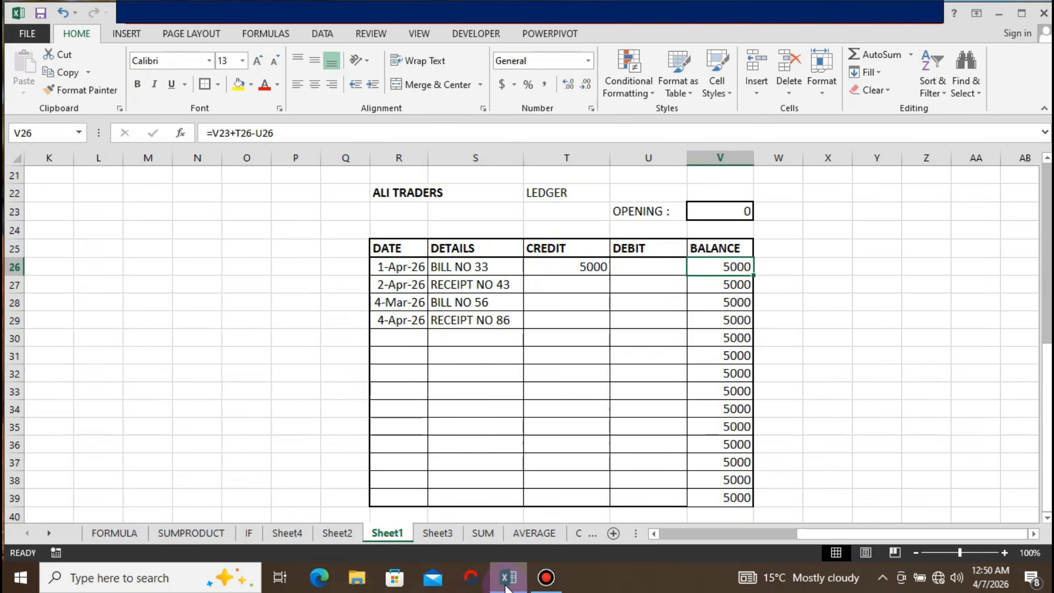
{"action": "key", "text": "Down"}
{"action": "key", "text": "Down"}
{"action": "key", "text": "Down"}
{"action": "key", "text": "Down"}
{"action": "key", "text": "Down"}
{"action": "key", "text": "Down"}
{"action": "key", "text": "Down"}
{"action": "key", "text": "Down"}
{"action": "key", "text": "Down"}
{"action": "key", "text": "Down"}
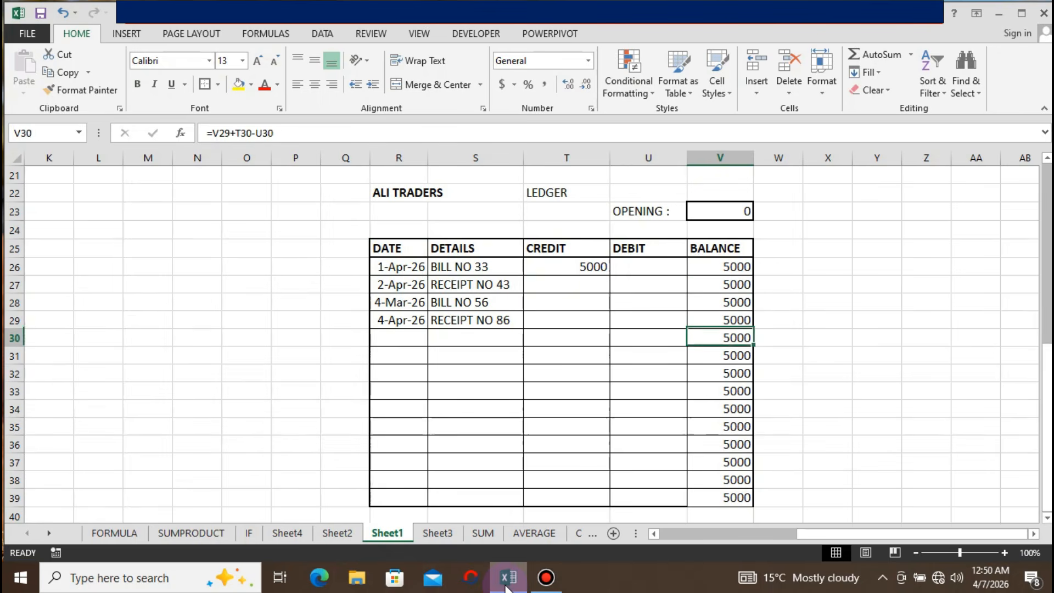
{"action": "key", "text": "Down"}
{"action": "key", "text": "Down"}
{"action": "key", "text": "Down"}
{"action": "key", "text": "Up"}
{"action": "key", "text": "Up"}
{"action": "key", "text": "Up"}
{"action": "key", "text": "Up"}
{"action": "key", "text": "Up"}
{"action": "key", "text": "Up"}
{"action": "key", "text": "Up"}
{"action": "key", "text": "Up"}
{"action": "key", "text": "Up"}
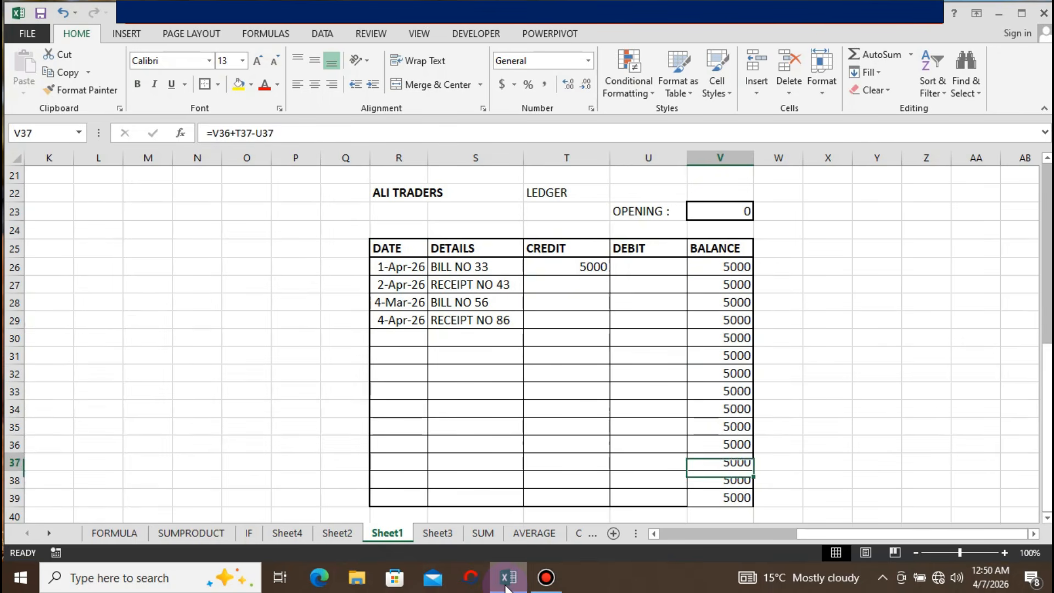
{"action": "key", "text": "Up"}
{"action": "key", "text": "Up"}
Enter 2000 as the debit amount for the RECEIPT NO 43 entry in row 27.
{"action": "key", "text": "Left"}
{"action": "key", "text": "Left"}
{"action": "key", "text": "Left"}
{"action": "key", "text": "Left"}
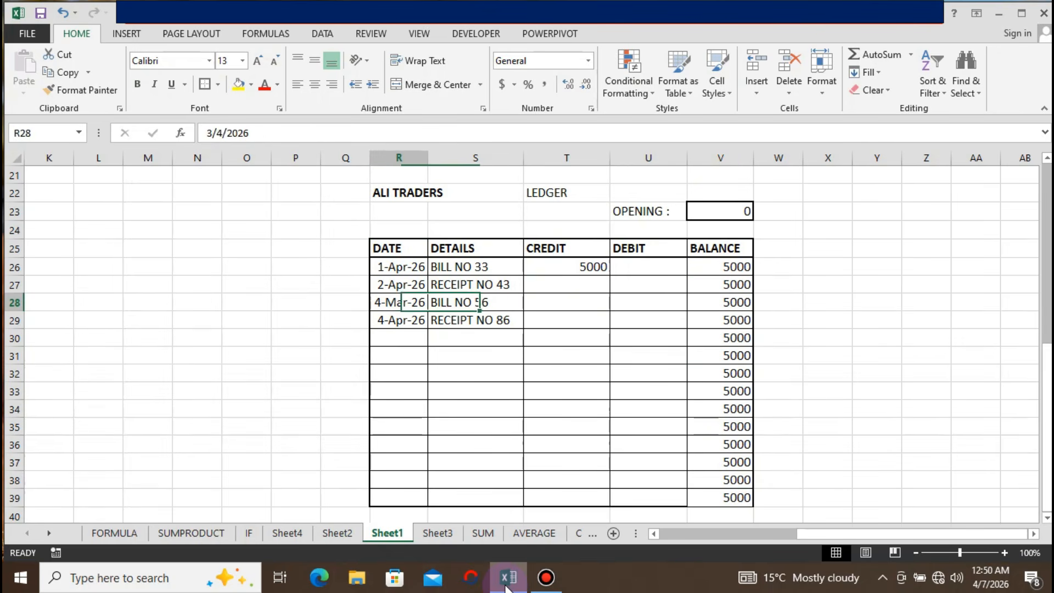
{"action": "key", "text": "Up"}
{"action": "key", "text": "Right"}
{"action": "key", "text": "Right"}
{"action": "key", "text": "Right"}
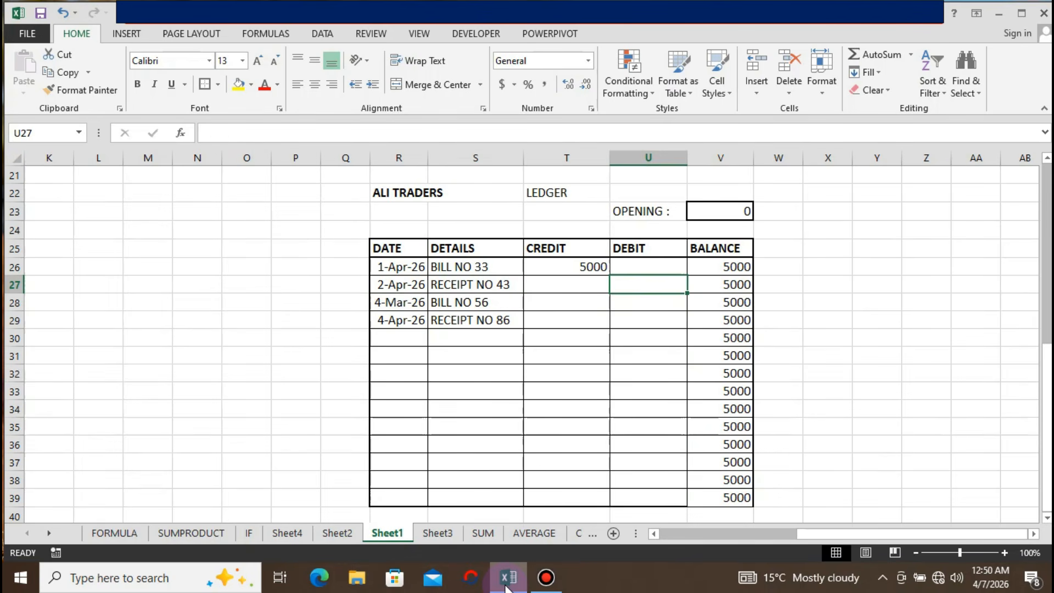
{"action": "type", "text": "2000"}
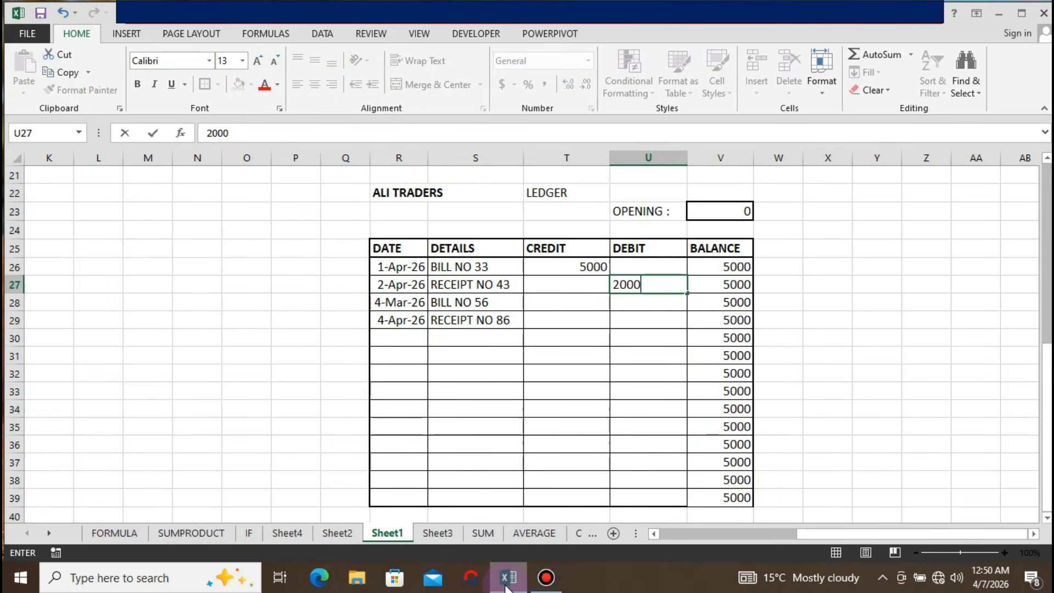
{"action": "key", "text": "Return"}
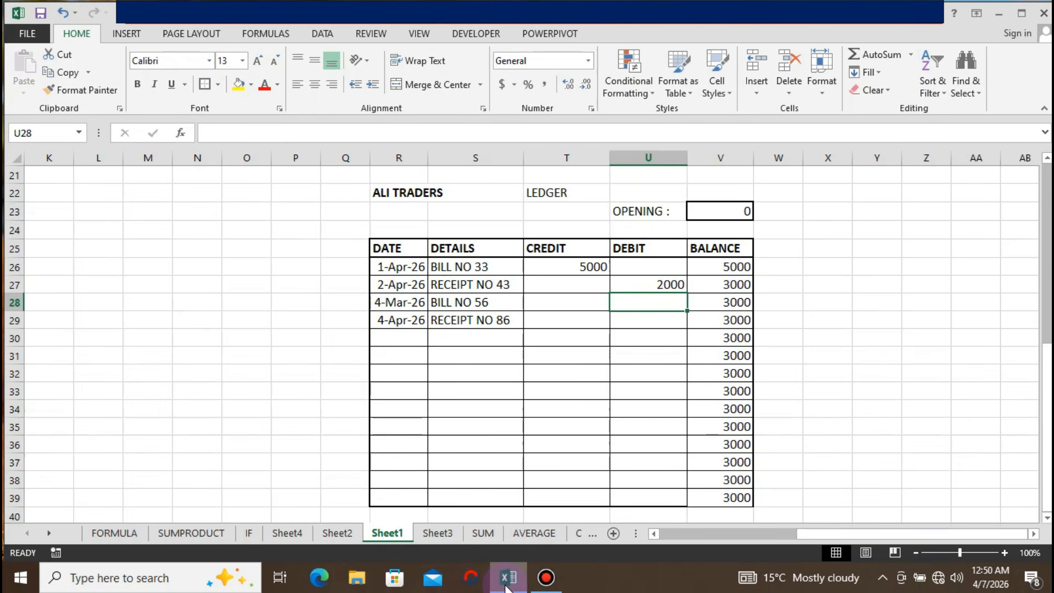
Enter 5000 as the credit amount for the BILL NO 56 entry in row 28.
{"action": "key", "text": "Up"}
{"action": "key", "text": "Down"}
{"action": "key", "text": "Left"}
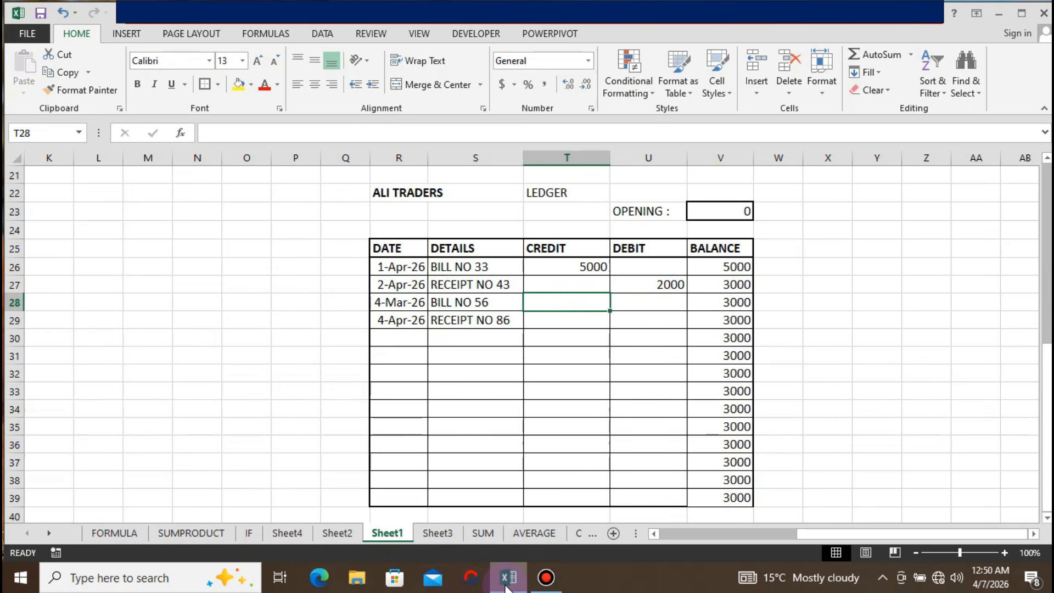
{"action": "type", "text": "5000"}
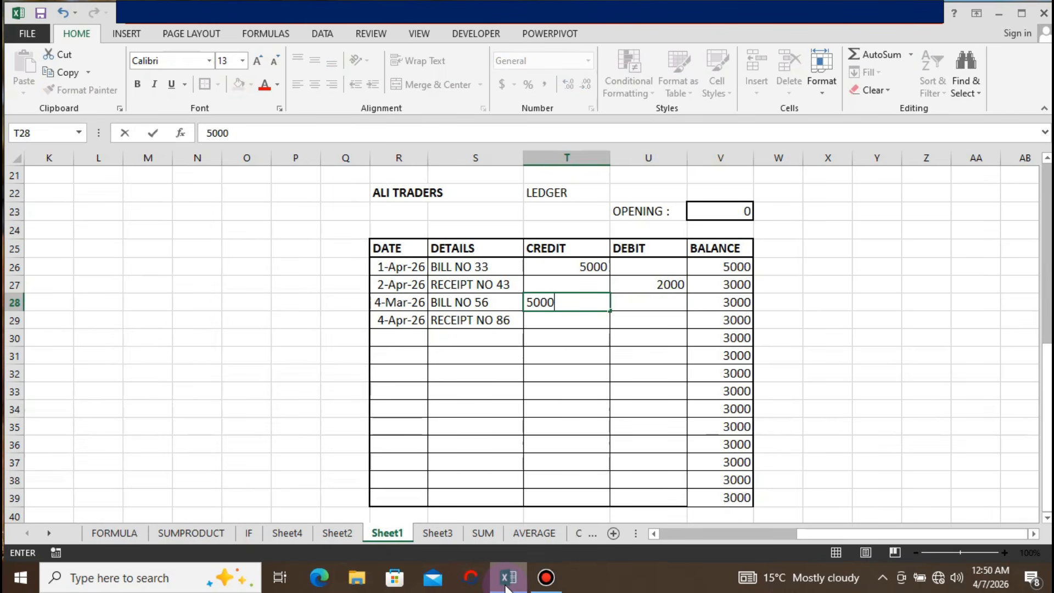
{"action": "key", "text": "Return"}
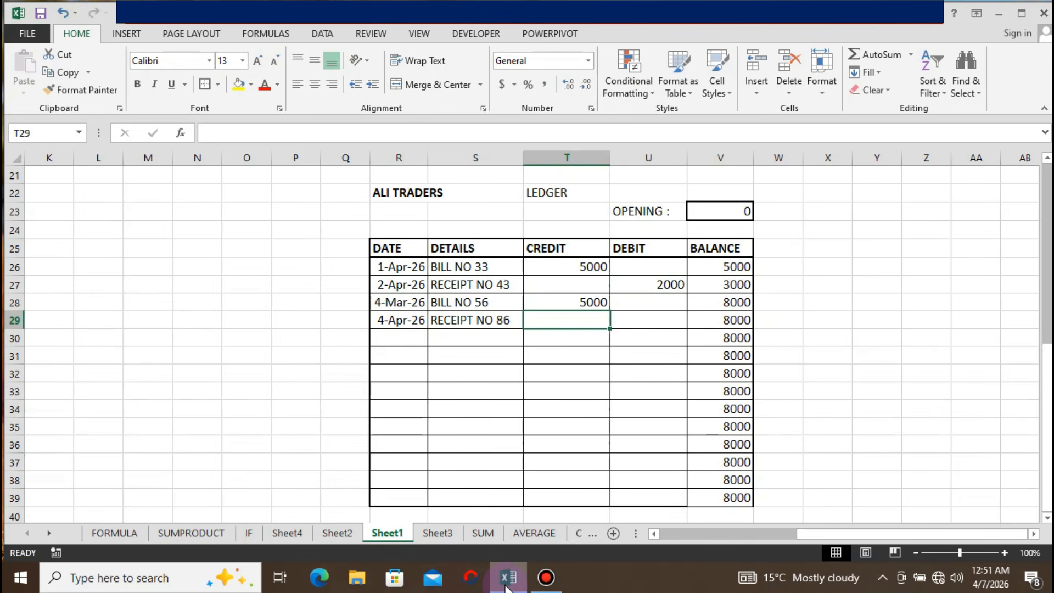
Enter 3000 as the debit amount for the RECEIPT NO 86 entry in row 29.
{"action": "key", "text": "Tab"}
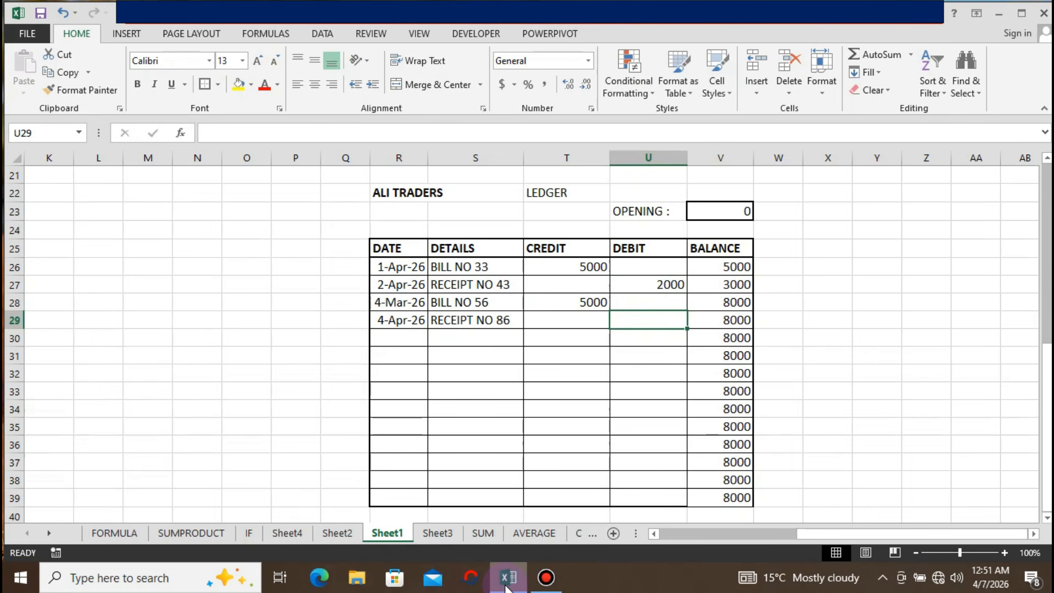
{"action": "type", "text": "3000"}
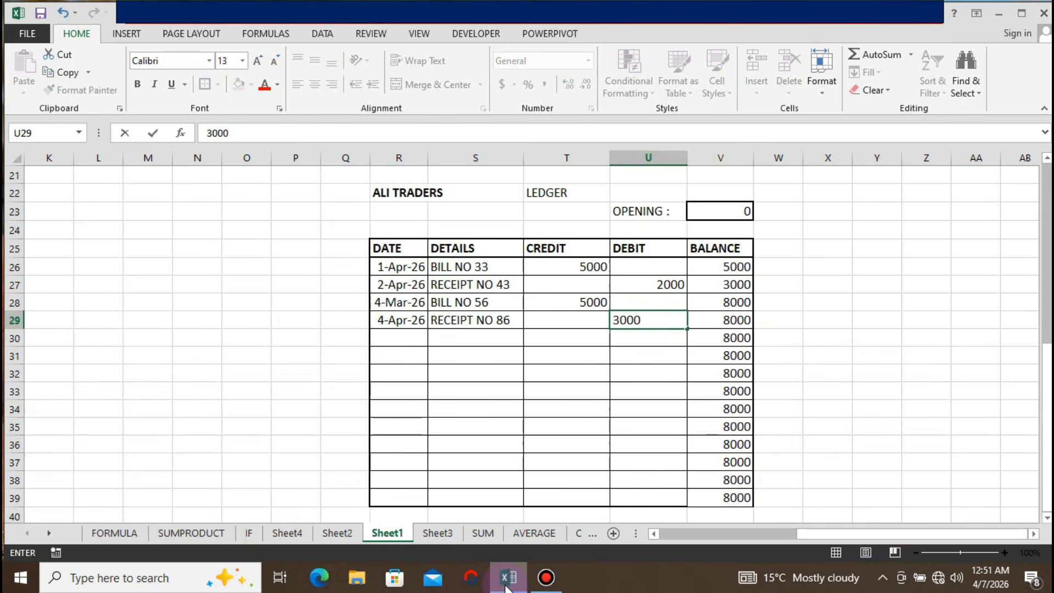
{"action": "key", "text": "Return"}
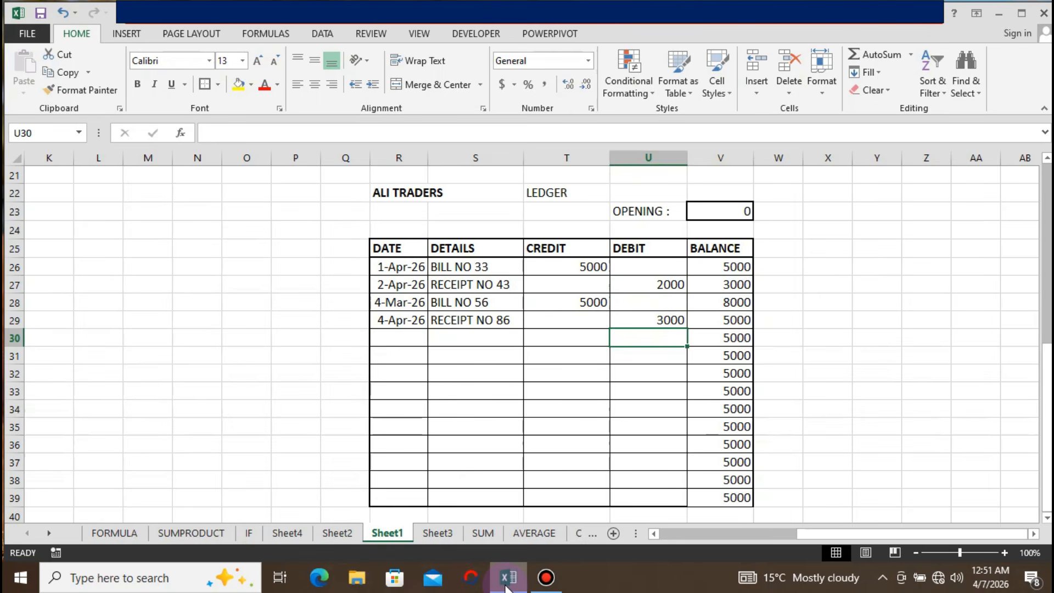
Examine the balance cells alongside the empty details, credit and debit cells in rows 30 to 36.
{"action": "key", "text": "Right"}
{"action": "key", "text": "Down"}
{"action": "key", "text": "Down"}
{"action": "key", "text": "Down"}
{"action": "key", "text": "Down"}
{"action": "key", "text": "Down"}
{"action": "key", "text": "Down"}
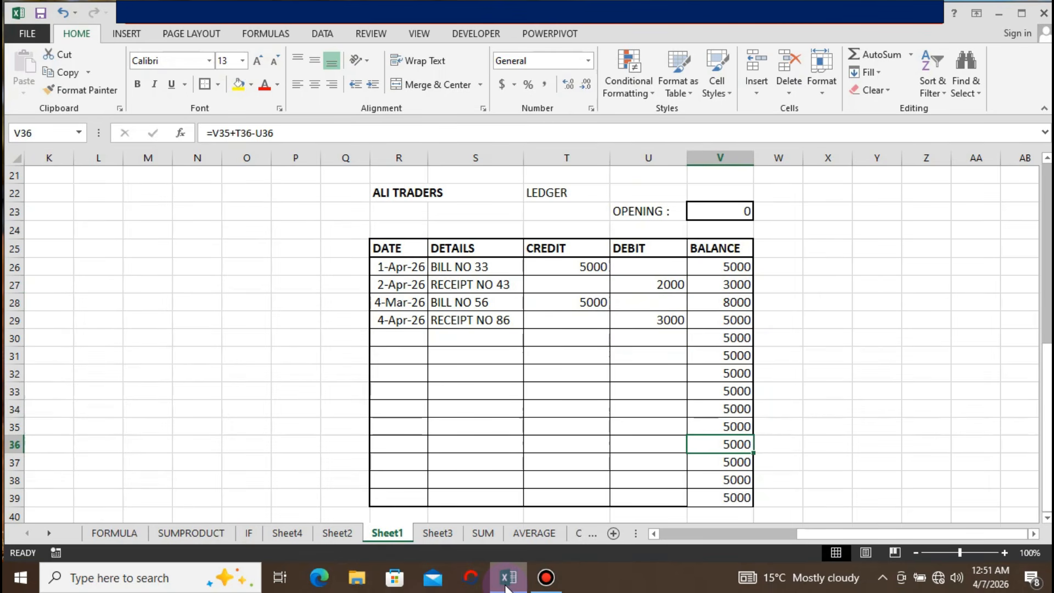
{"action": "key", "text": "Left"}
{"action": "key", "text": "Left"}
{"action": "key", "text": "Left"}
{"action": "key", "text": "Up"}
{"action": "key", "text": "Up"}
{"action": "key", "text": "Up"}
{"action": "key", "text": "Up"}
{"action": "key", "text": "Up"}
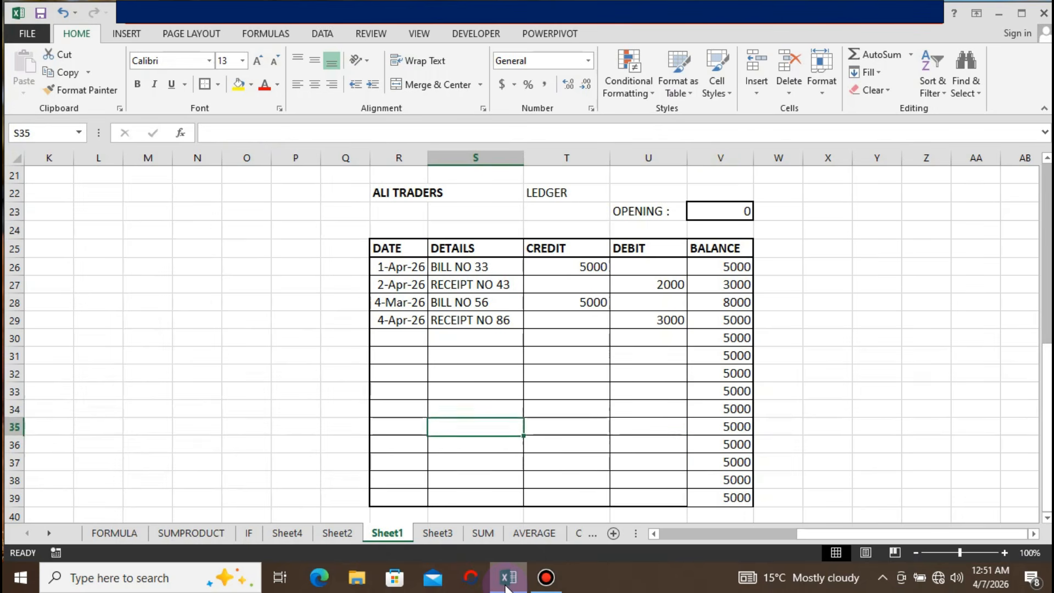
{"action": "key", "text": "Right"}
{"action": "key", "text": "Up"}
{"action": "key", "text": "Down"}
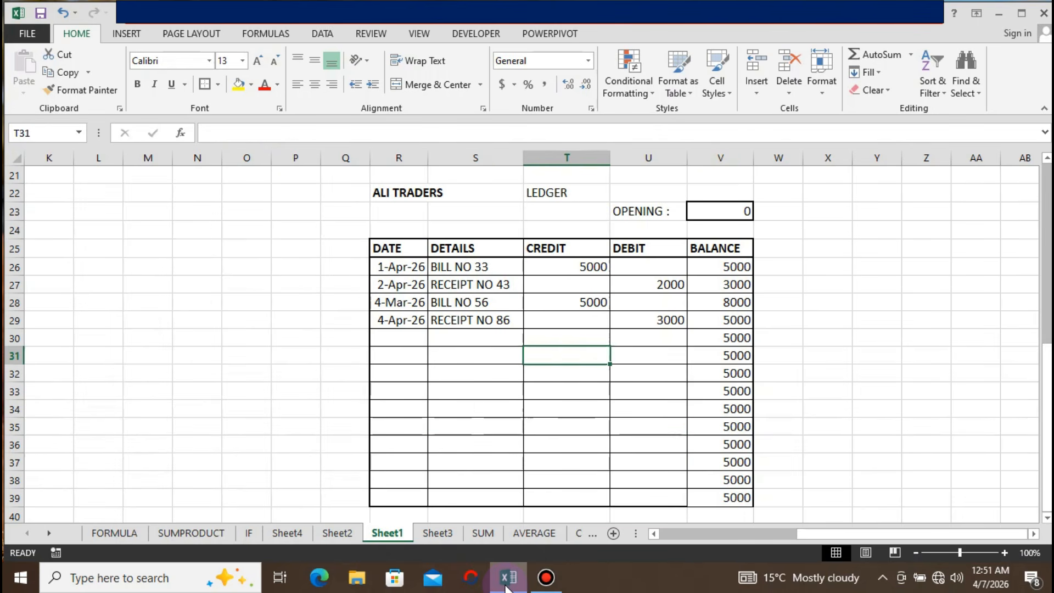
{"action": "key", "text": "Right"}
{"action": "key", "text": "Up"}
{"action": "key", "text": "Down"}
{"action": "key", "text": "Down"}
{"action": "key", "text": "Down"}
{"action": "key", "text": "Down"}
{"action": "key", "text": "Right"}
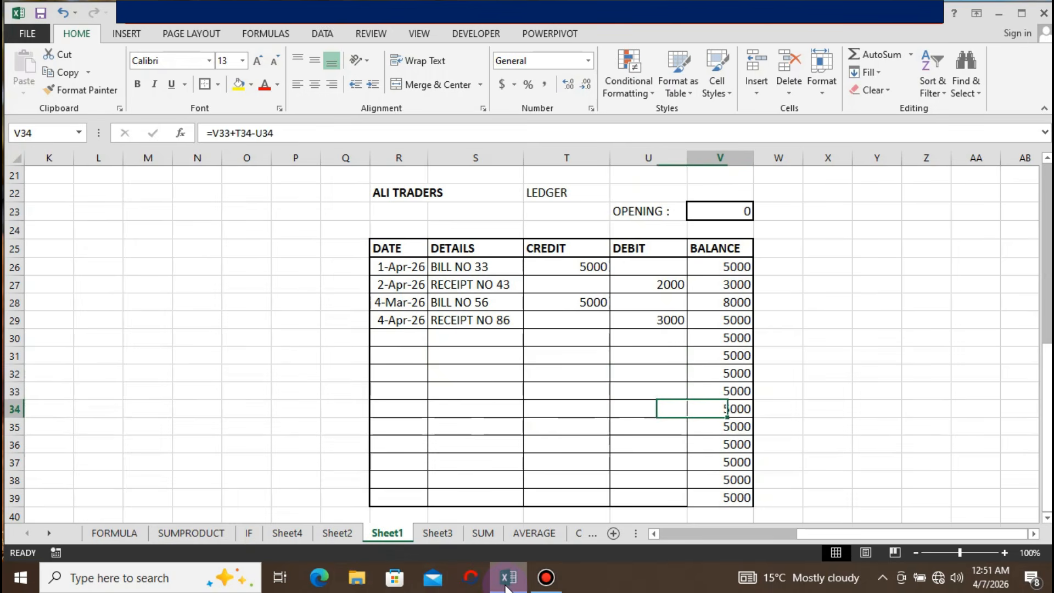
{"action": "key", "text": "Left"}
{"action": "key", "text": "Left"}
{"action": "key", "text": "Left"}
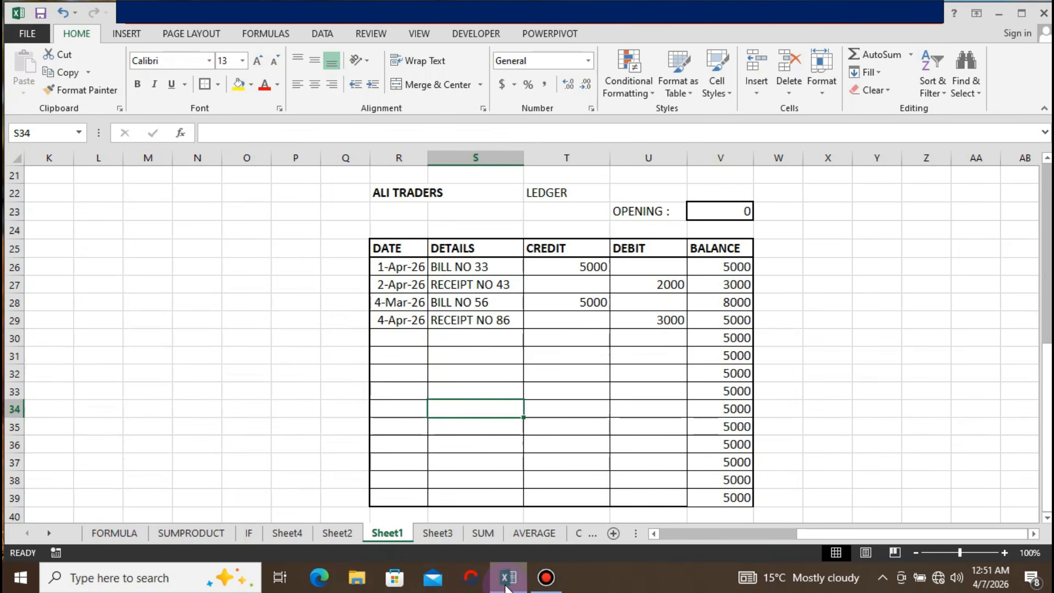
{"action": "key", "text": "Down"}
{"action": "key", "text": "Down"}
{"action": "key", "text": "Right"}
{"action": "key", "text": "Right"}
{"action": "key", "text": "Right"}
{"action": "key", "text": "Left"}
{"action": "key", "text": "Right"}
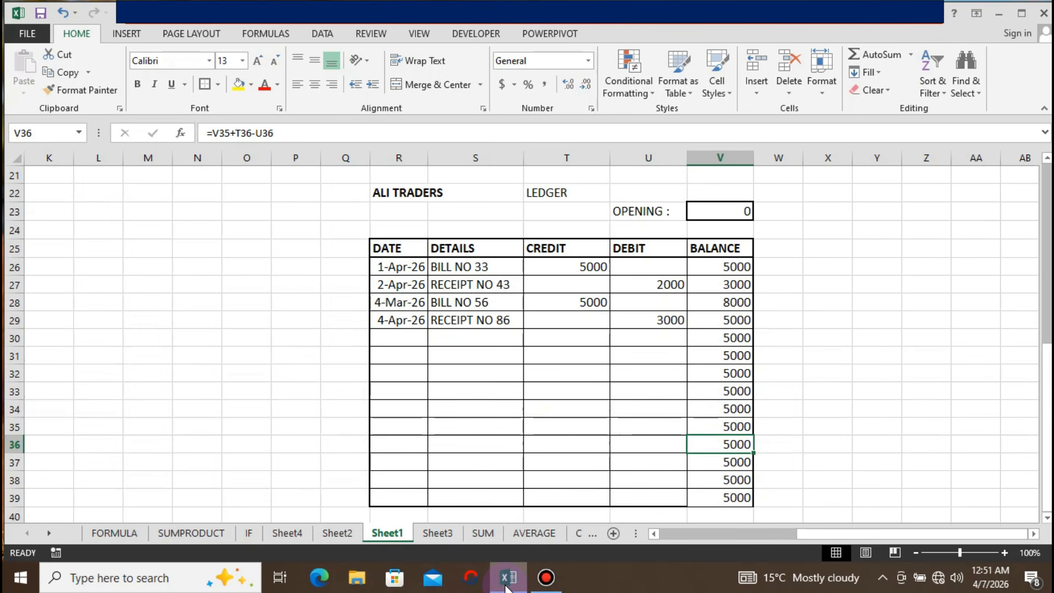
{"action": "key", "text": "Left"}
{"action": "key", "text": "Left"}
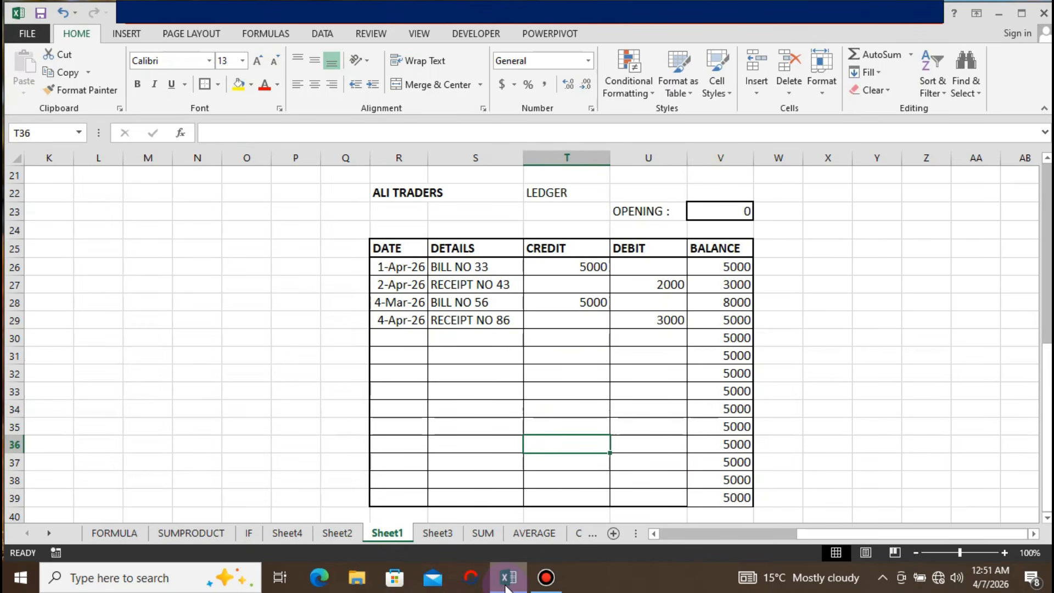
Compare the blank credit and debit cells T30 and U30 with the balance formula in V30.
{"action": "key", "text": "Up"}
{"action": "key", "text": "Up"}
{"action": "key", "text": "Up"}
{"action": "key", "text": "Up"}
{"action": "key", "text": "Up"}
{"action": "key", "text": "Up"}
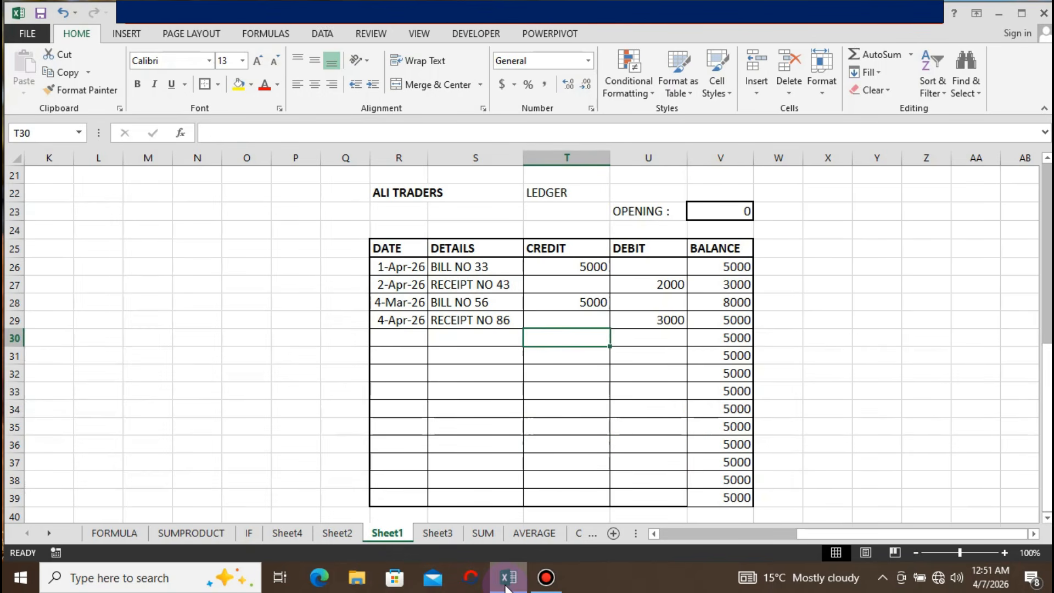
{"action": "key", "text": "Down"}
{"action": "key", "text": "Up"}
{"action": "key", "text": "Right"}
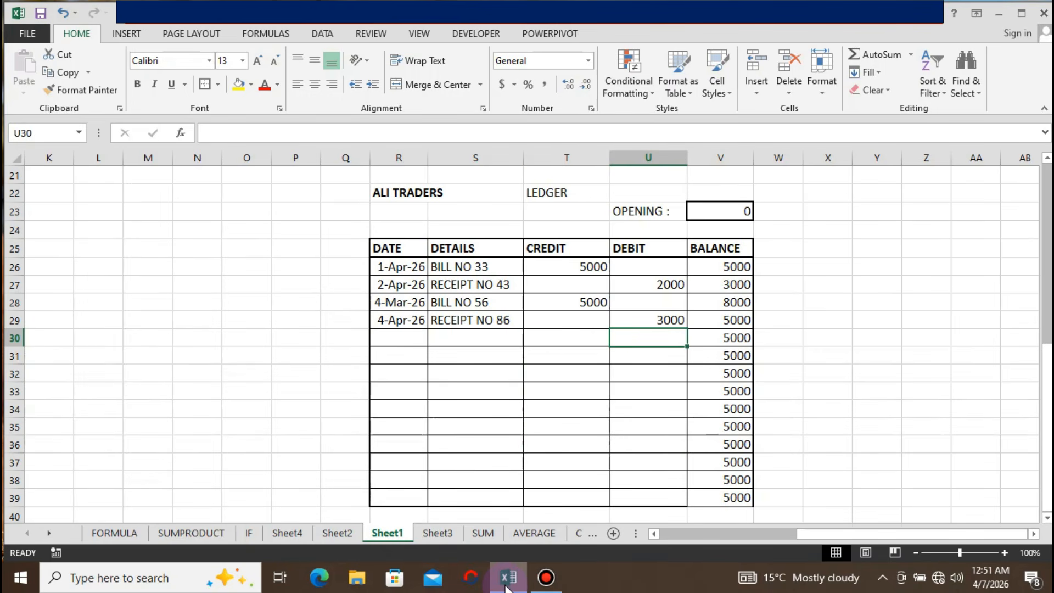
{"action": "key", "text": "Left"}
{"action": "key", "text": "Right"}
{"action": "key", "text": "Left"}
{"action": "key", "text": "Right"}
{"action": "key", "text": "Left"}
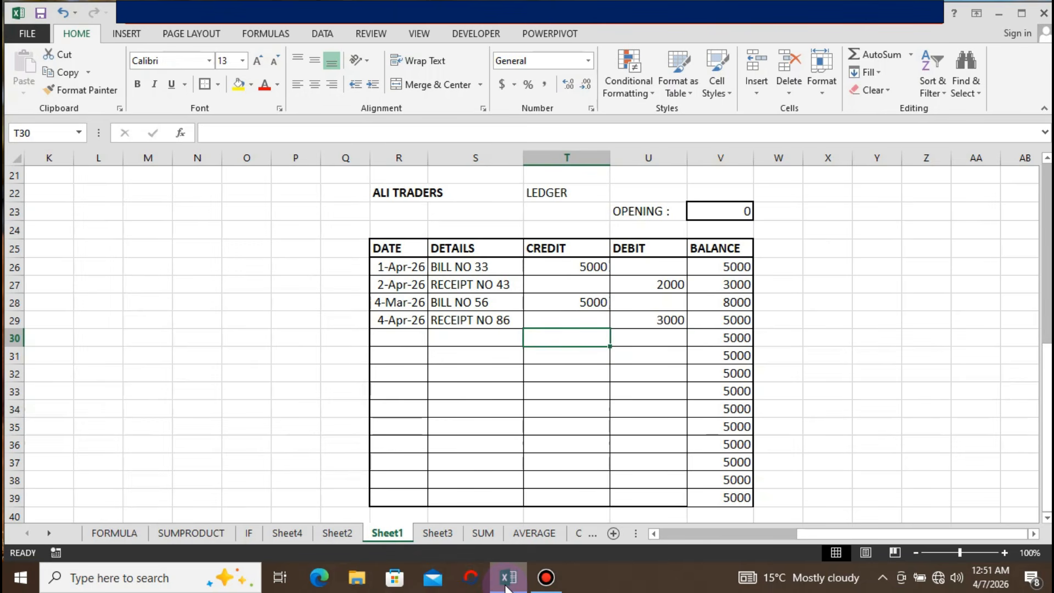
{"action": "key", "text": "Right"}
{"action": "key", "text": "Left"}
{"action": "key", "text": "Right"}
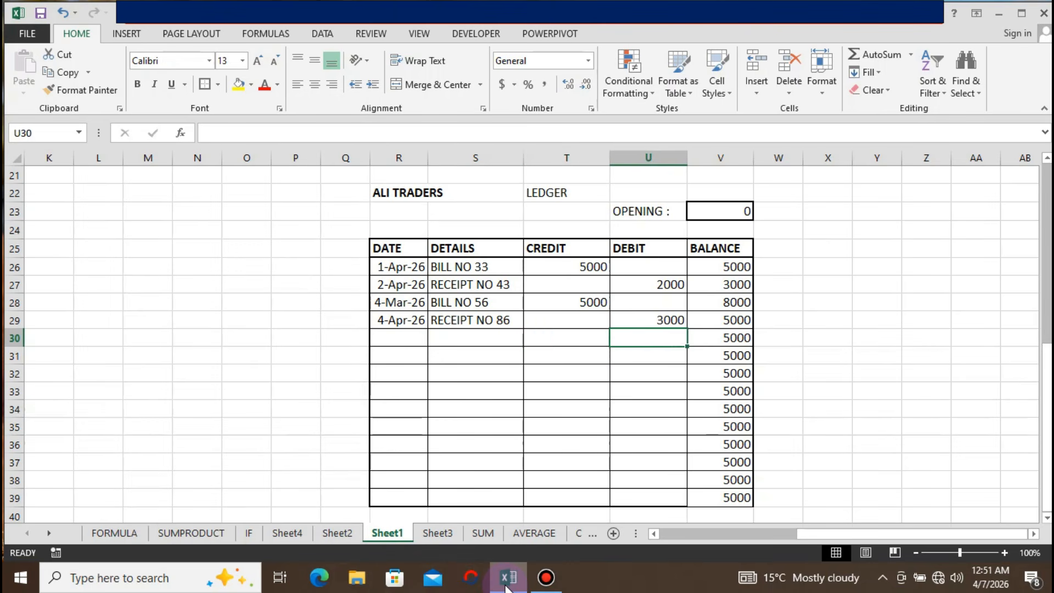
{"action": "key", "text": "Left"}
{"action": "key", "text": "Right"}
{"action": "key", "text": "Right"}
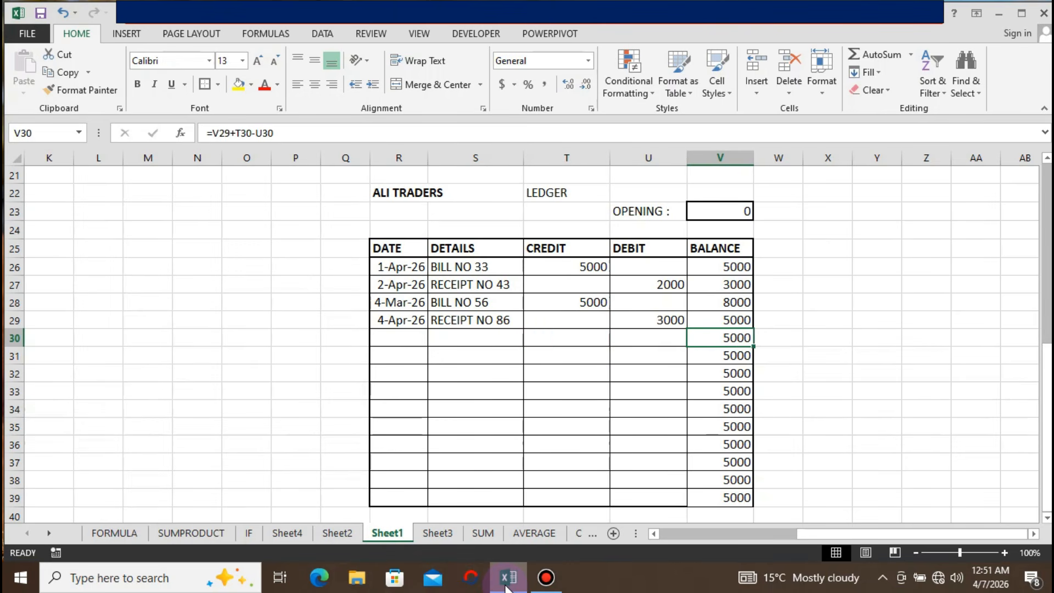
{"action": "key", "text": "Left"}
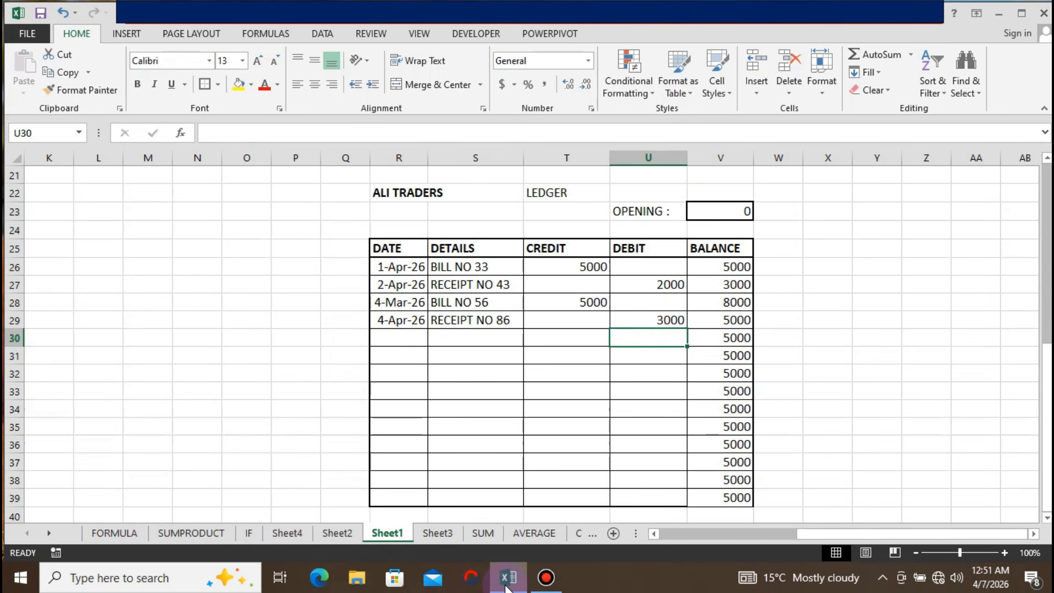
{"action": "key", "text": "Left"}
{"action": "key", "text": "Right"}
{"action": "key", "text": "Right"}
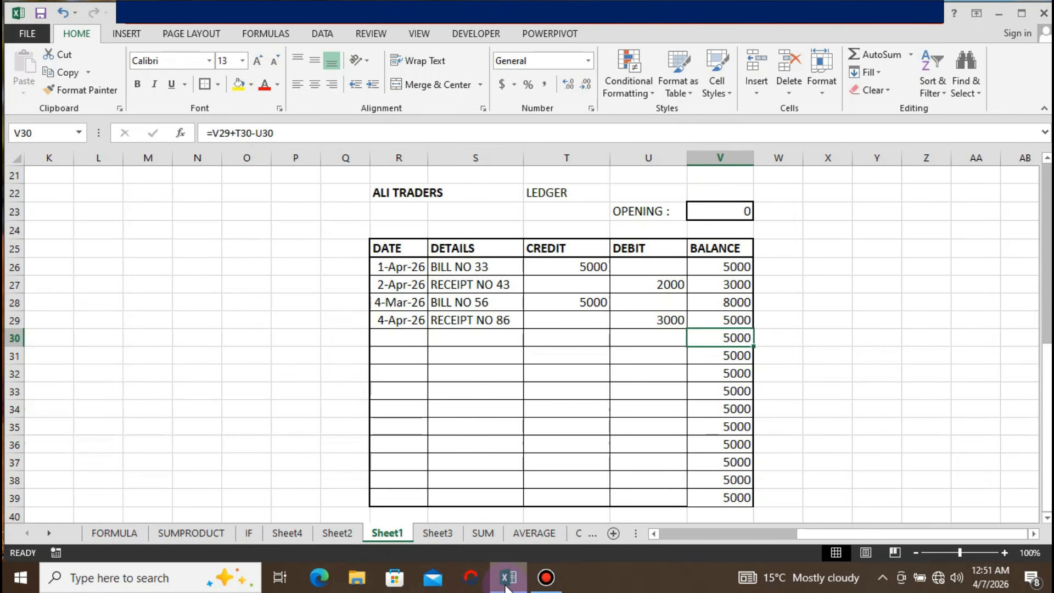
Review the running balance formulas down column V to row 38 and back up to the filled entries.
{"action": "key", "text": "Down"}
{"action": "key", "text": "Down"}
{"action": "key", "text": "Down"}
{"action": "key", "text": "Down"}
{"action": "key", "text": "Down"}
{"action": "key", "text": "Down"}
{"action": "key", "text": "Down"}
{"action": "key", "text": "Down"}
{"action": "key", "text": "Down"}
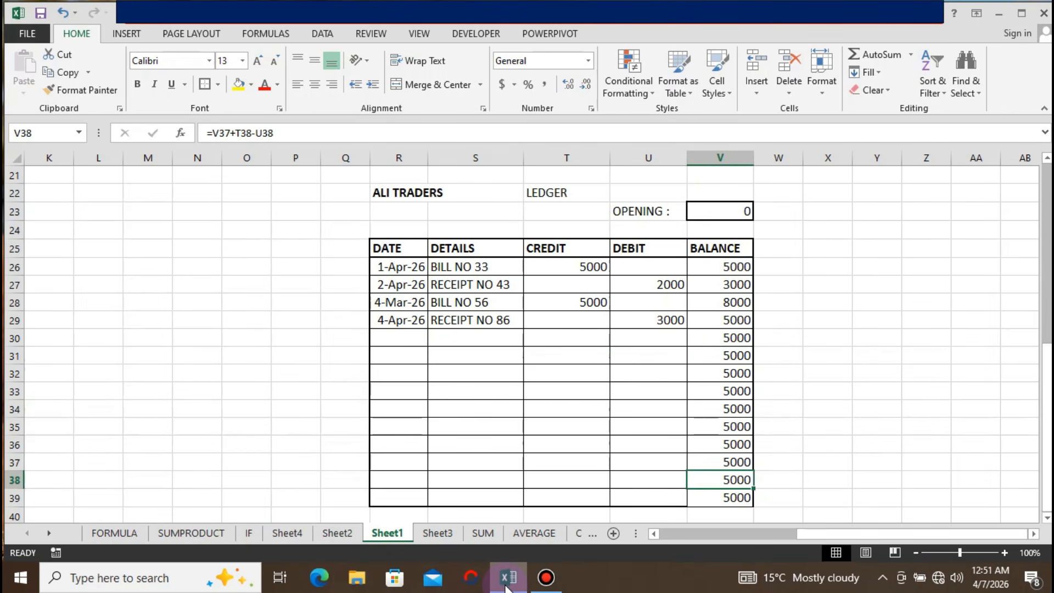
{"action": "key", "text": "Up"}
{"action": "key", "text": "Up"}
{"action": "key", "text": "Up"}
{"action": "key", "text": "Up"}
{"action": "key", "text": "Up"}
{"action": "key", "text": "Up"}
{"action": "key", "text": "Up"}
{"action": "key", "text": "Up"}
{"action": "key", "text": "Up"}
{"action": "key", "text": "Up"}
{"action": "key", "text": "Up"}
{"action": "key", "text": "Up"}
{"action": "key", "text": "Up"}
{"action": "key", "text": "Up"}
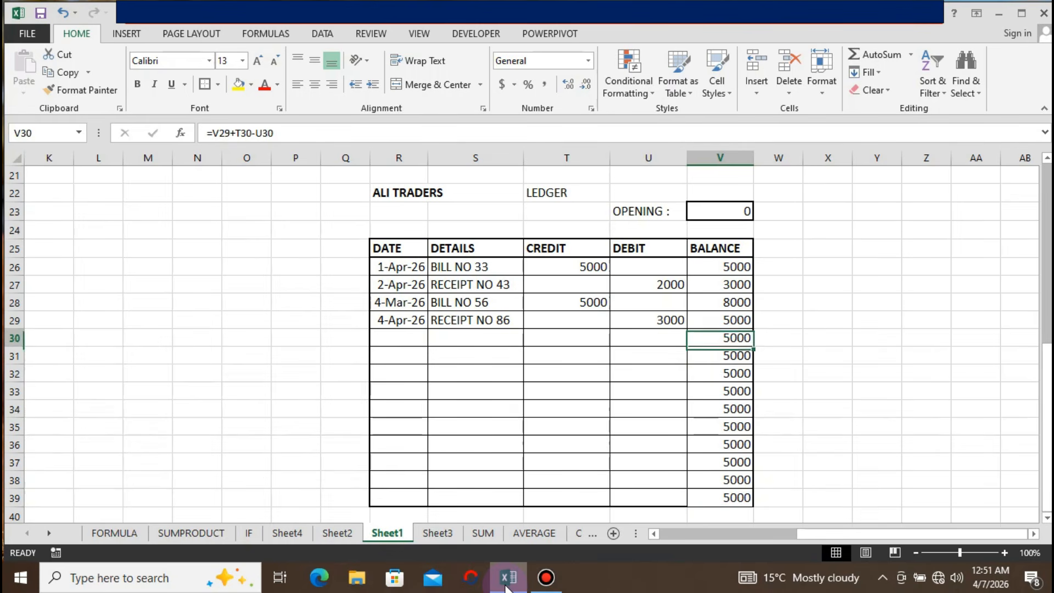
Start replacing the balance formula in V27 with an IF function whose logical test is T27+U27>0.
{"action": "key", "text": "Down"}
{"action": "key", "text": "Down"}
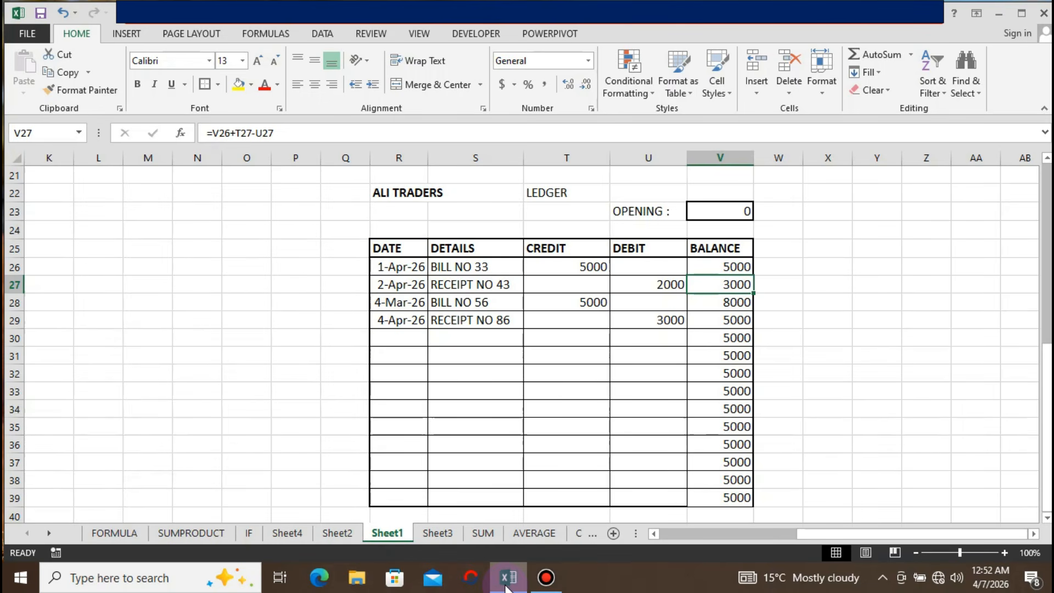
{"action": "type", "text": "="}
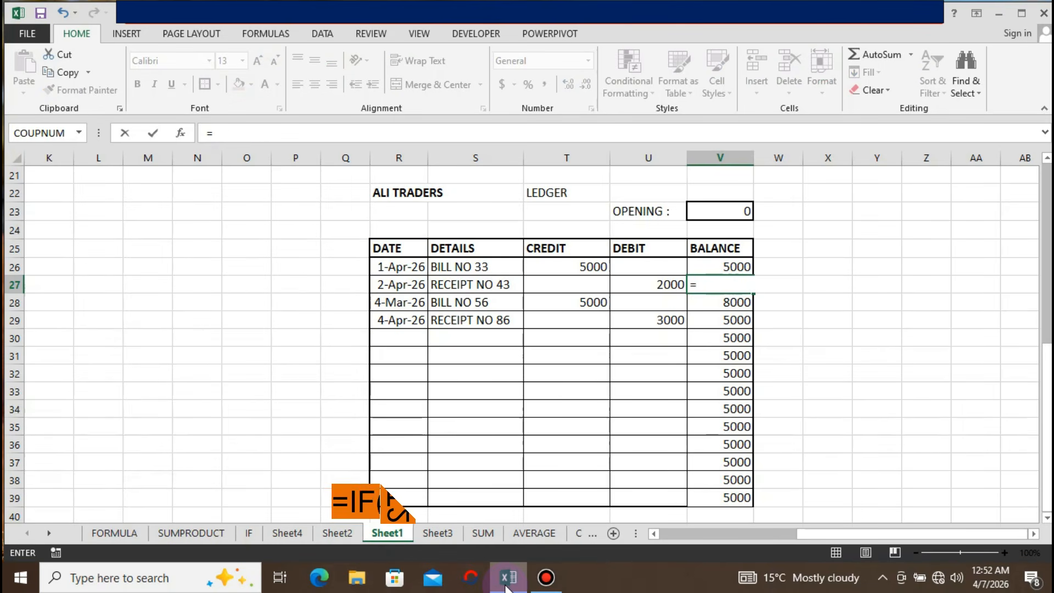
{"action": "type", "text": "IF"}
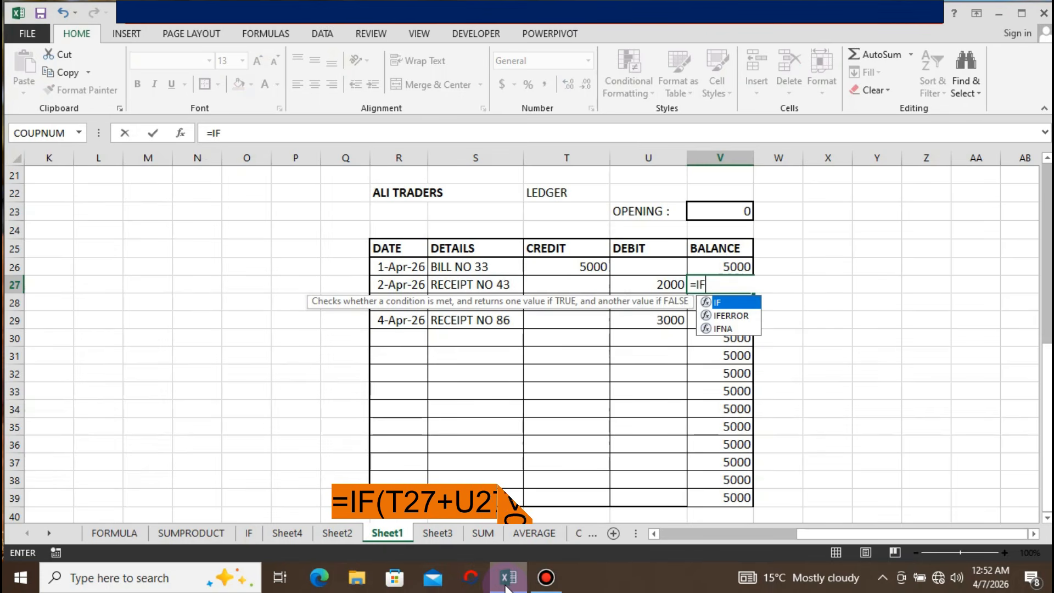
{"action": "type", "text": "("}
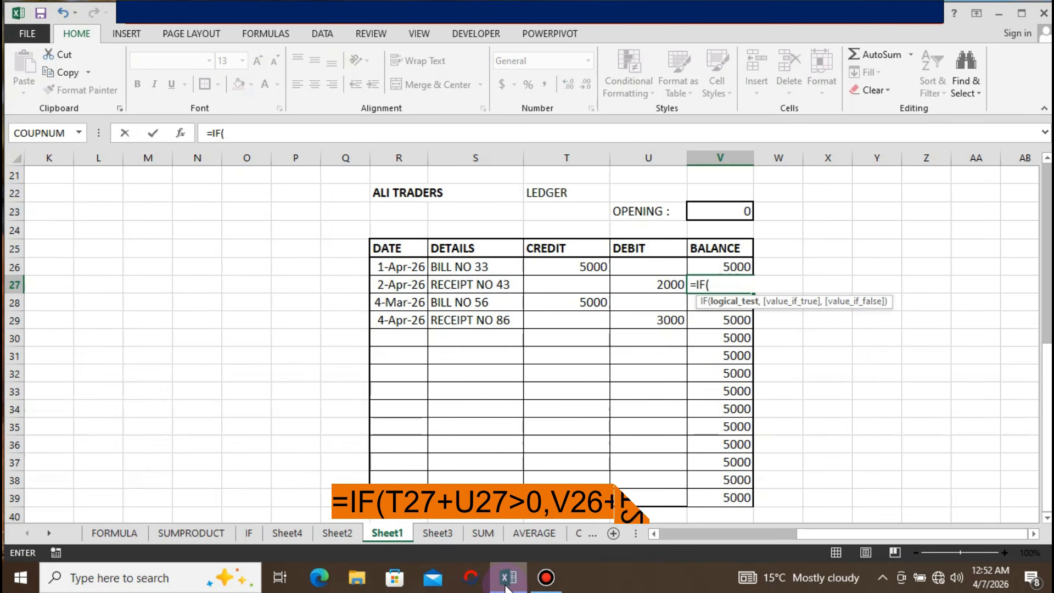
{"action": "key", "text": "Left"}
{"action": "key", "text": "Left"}
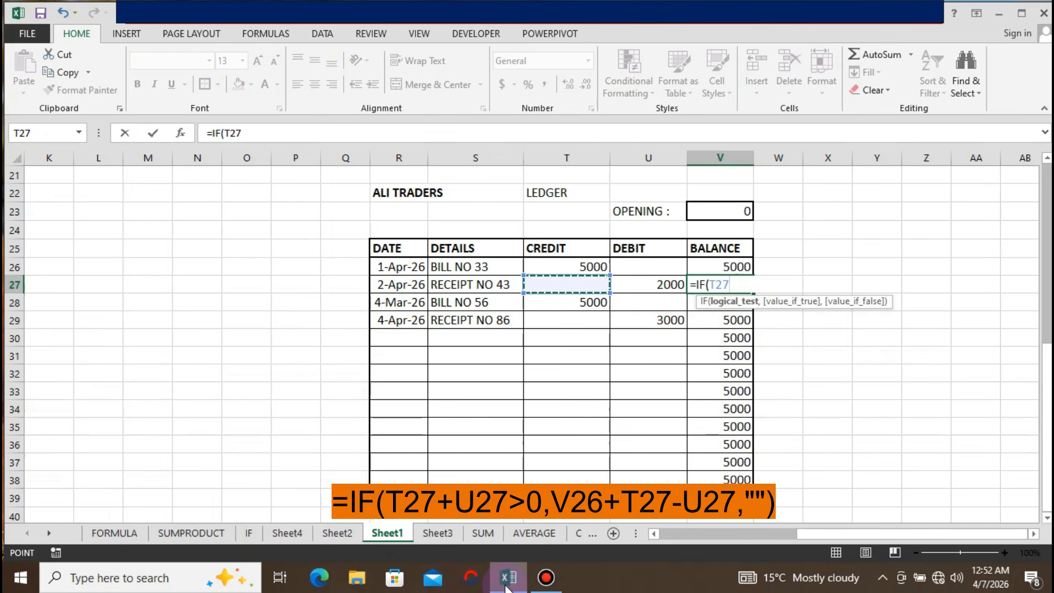
{"action": "type", "text": "+"}
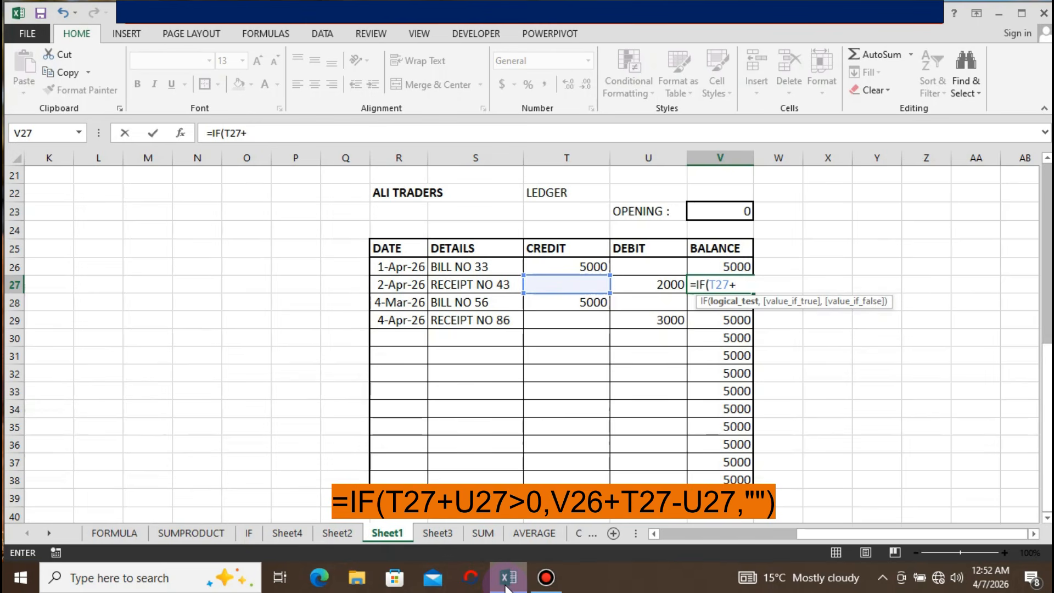
{"action": "key", "text": "Left"}
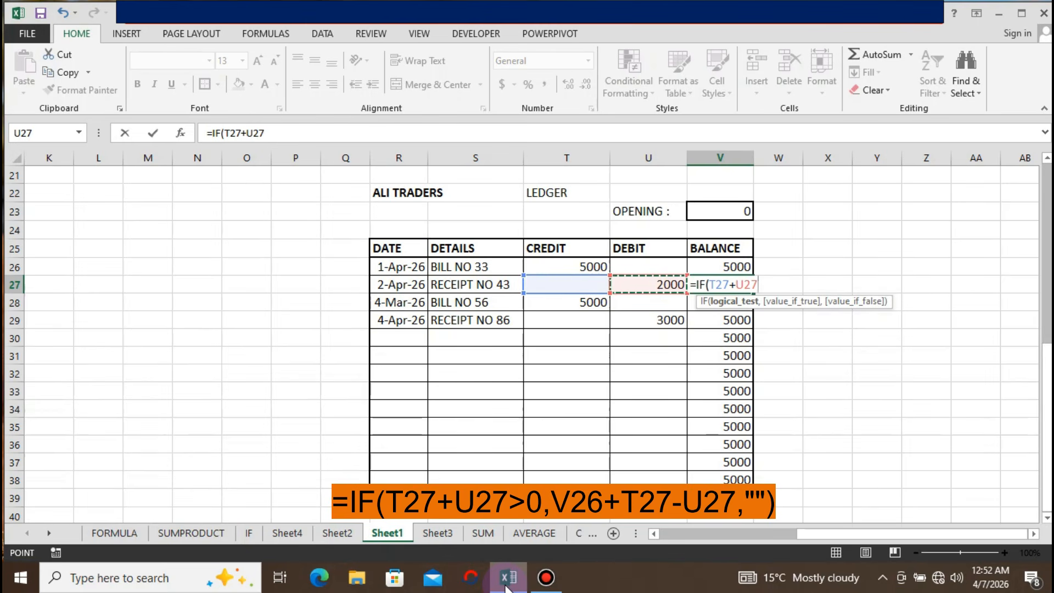
{"action": "type", "text": ">0"}
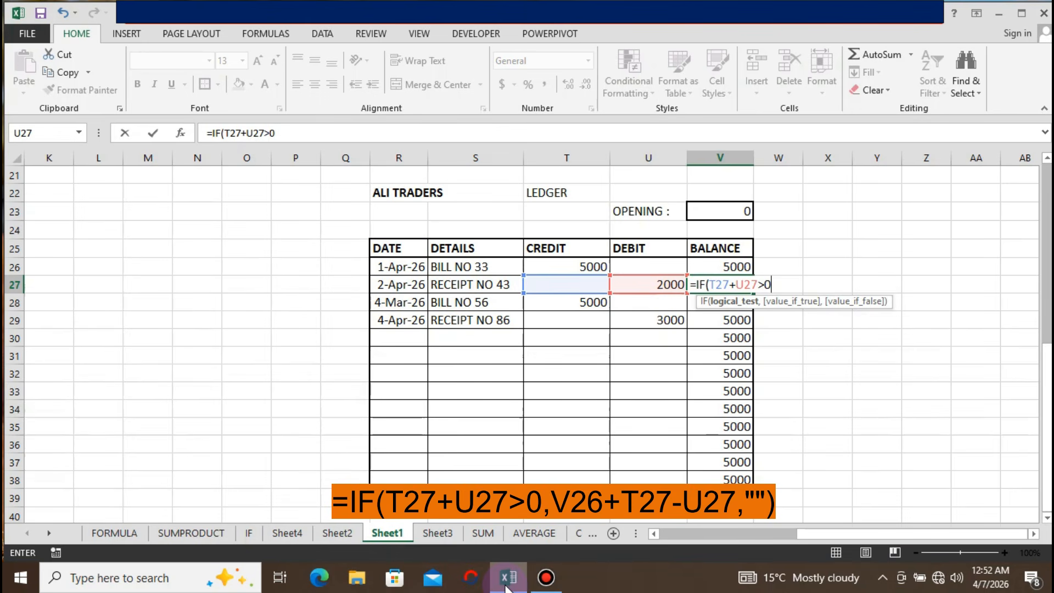
{"action": "type", "text": ","}
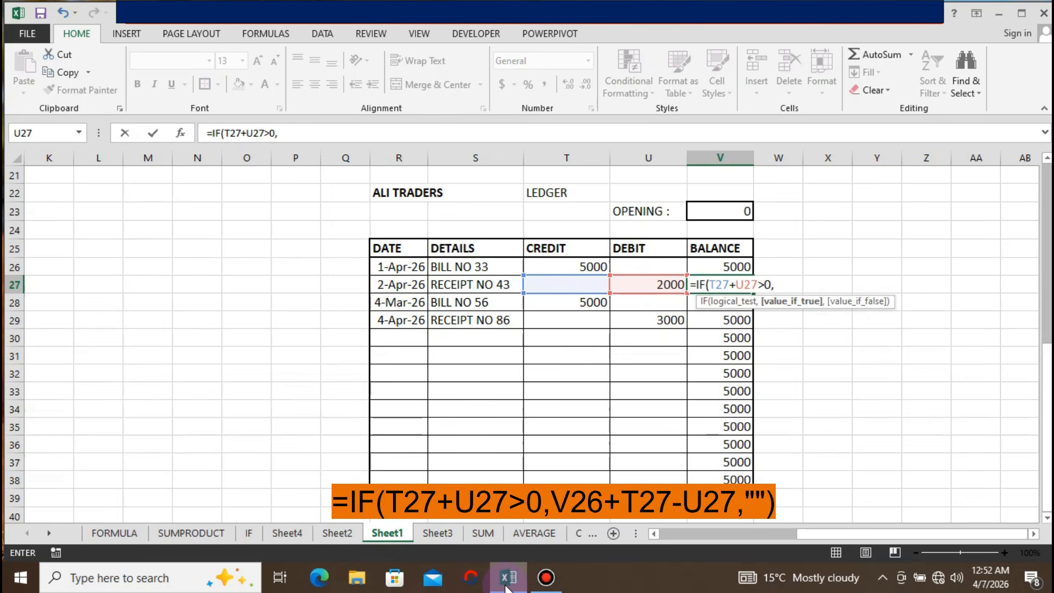
Complete the IF formula in V27 with V26+T27-U27 as the true value and empty text "" as the false value.
{"action": "key", "text": "Up"}
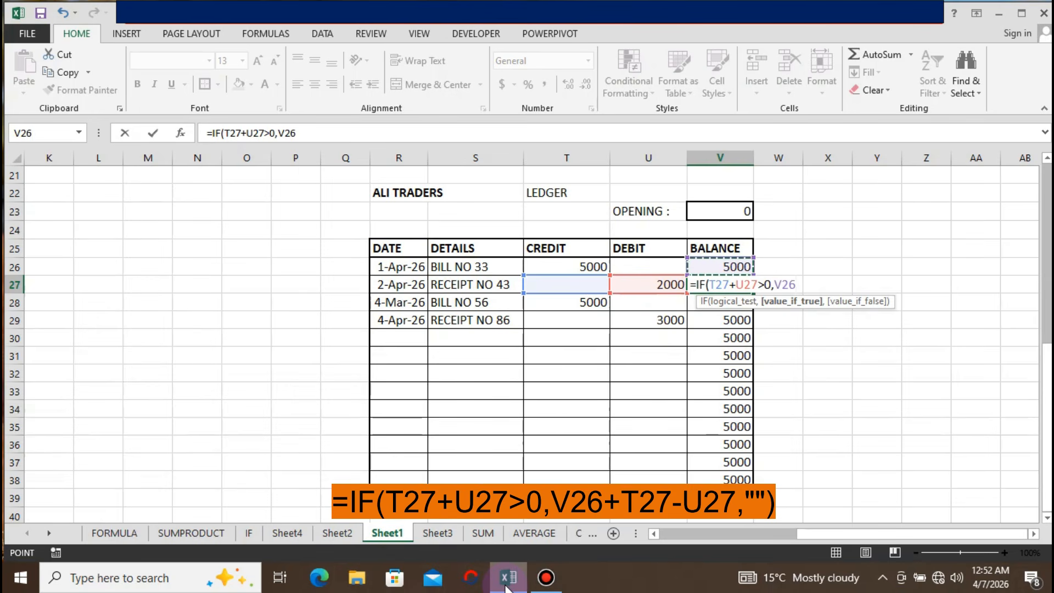
{"action": "type", "text": "+"}
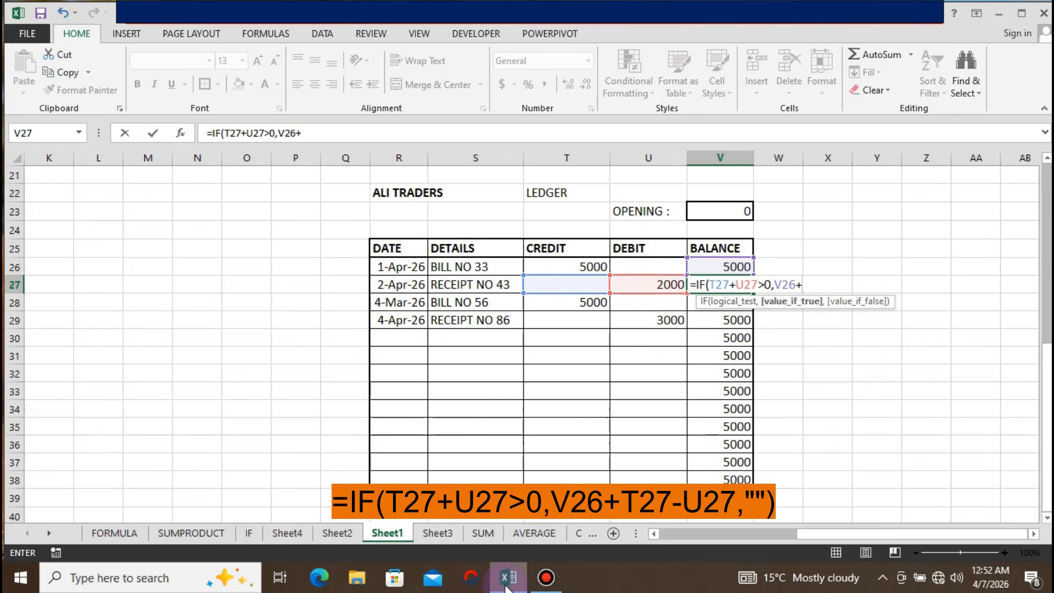
{"action": "key", "text": "Left"}
{"action": "key", "text": "Left"}
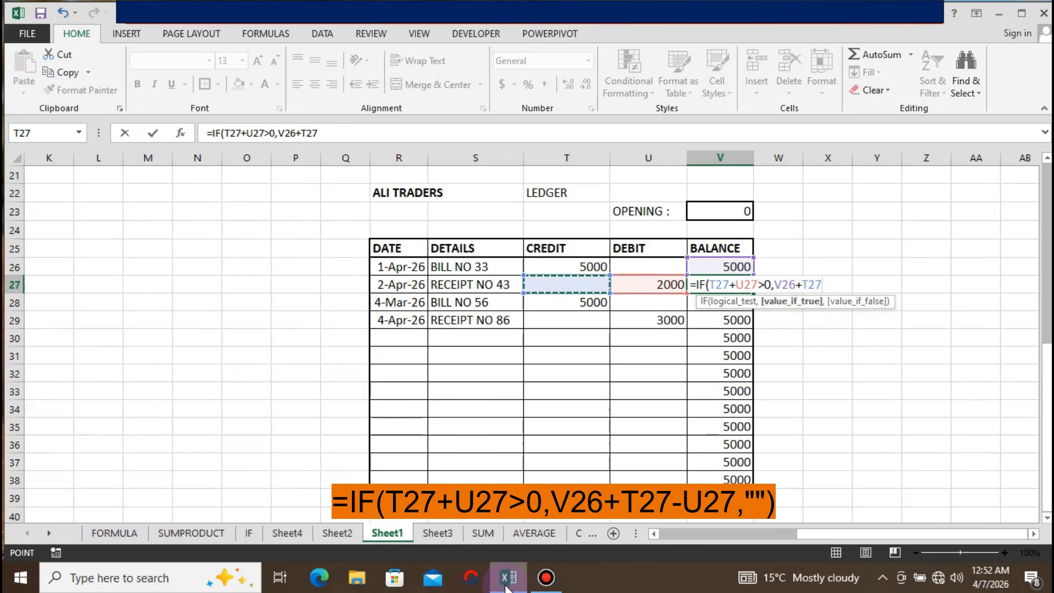
{"action": "type", "text": "-"}
{"action": "key", "text": "Left"}
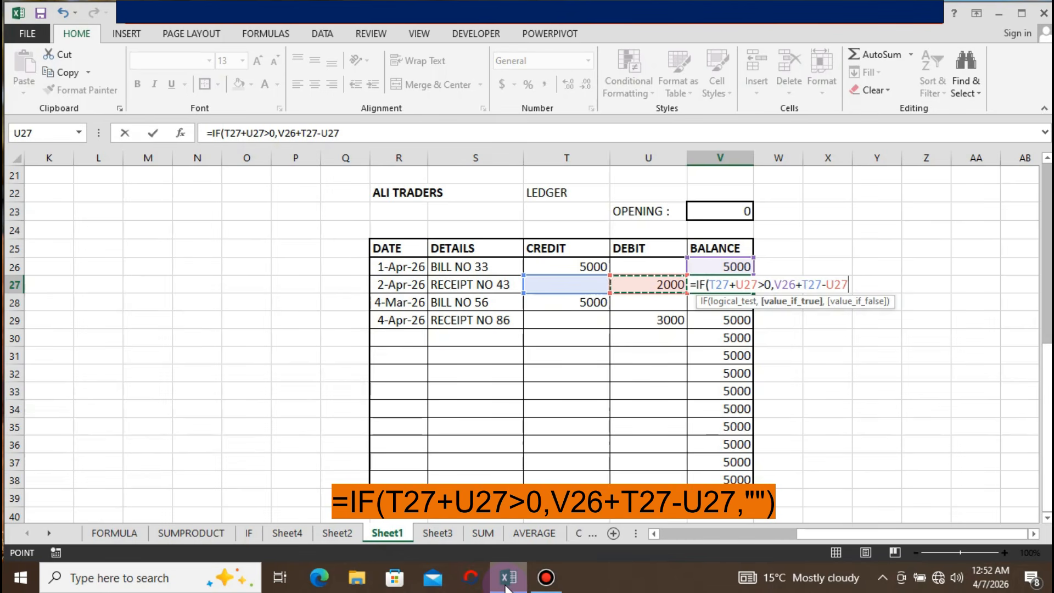
{"action": "type", "text": ","}
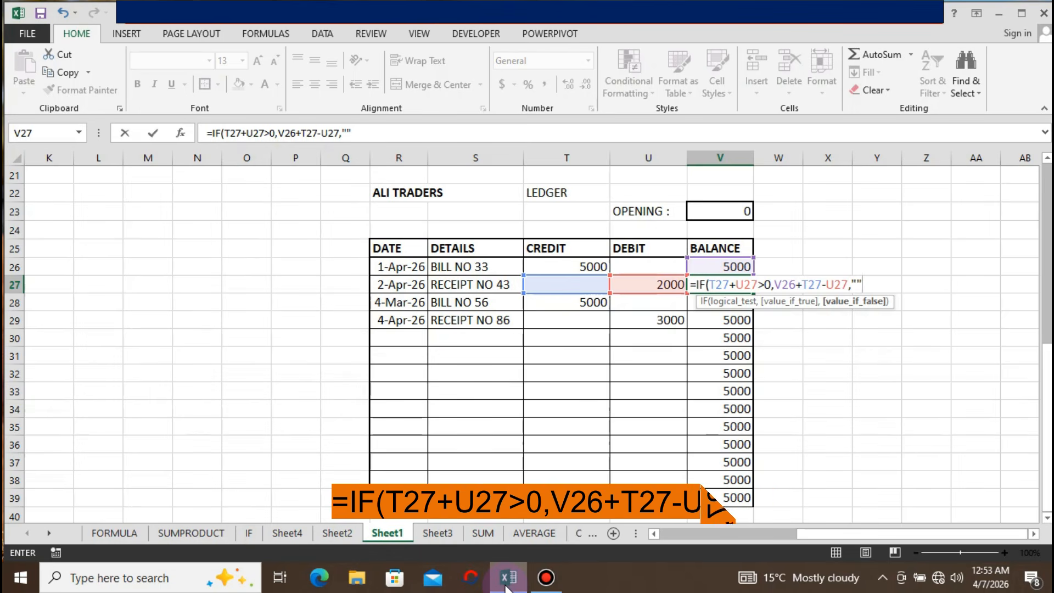
{"action": "type", "text": ")"}
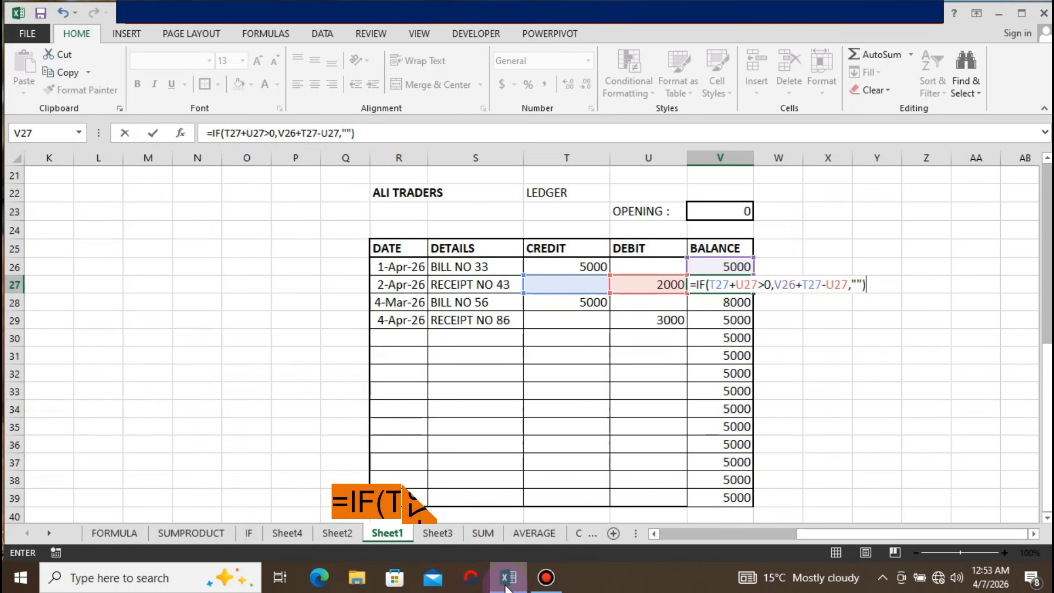
{"action": "key", "text": "Return"}
Copy the IF balance formula from V27 down the rest of the BALANCE column, V28 to V39.
{"action": "key", "text": "Up"}
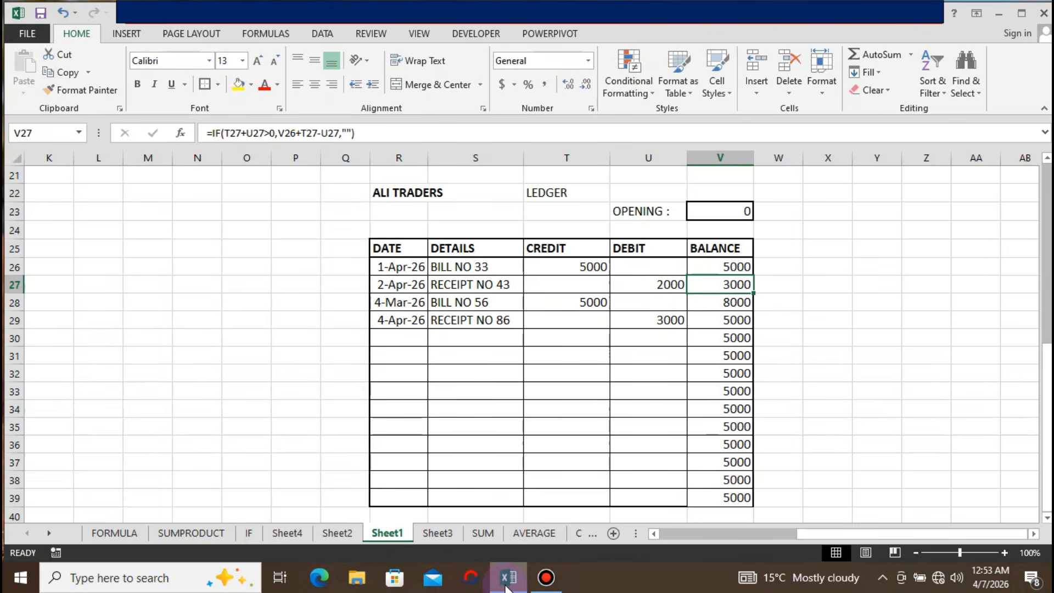
{"action": "key", "text": "ctrl+c"}
{"action": "key", "text": "Down"}
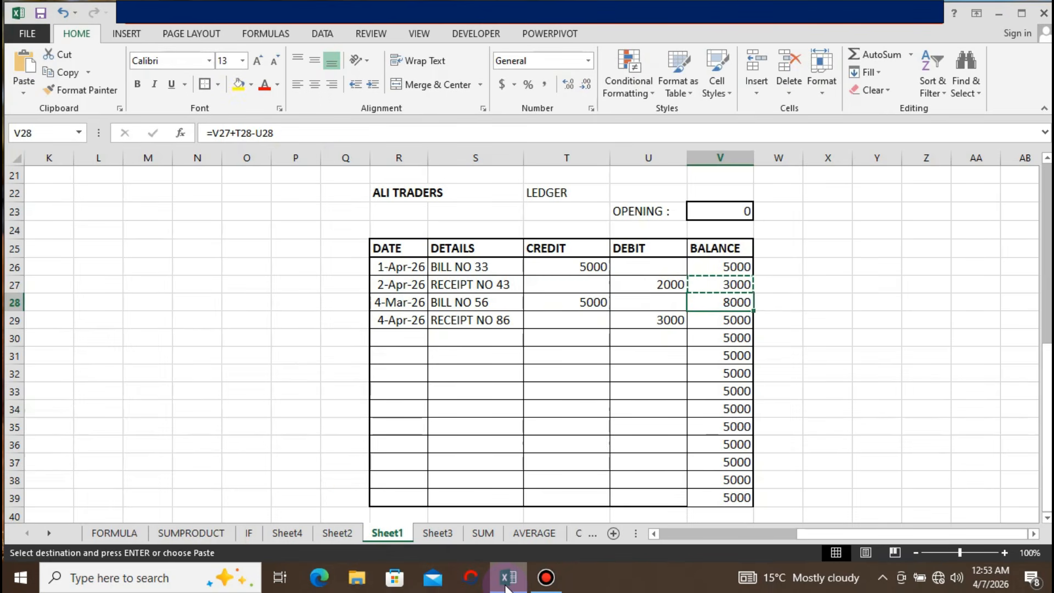
{"action": "key", "text": "shift+Down"}
{"action": "key", "text": "shift+Down"}
{"action": "key", "text": "shift+Down"}
{"action": "key", "text": "shift+Down"}
{"action": "key", "text": "shift+Down"}
{"action": "key", "text": "shift+Down"}
{"action": "key", "text": "shift+Down"}
{"action": "key", "text": "shift+Down"}
{"action": "key", "text": "shift+Down"}
{"action": "key", "text": "shift+Down"}
{"action": "key", "text": "shift+Down"}
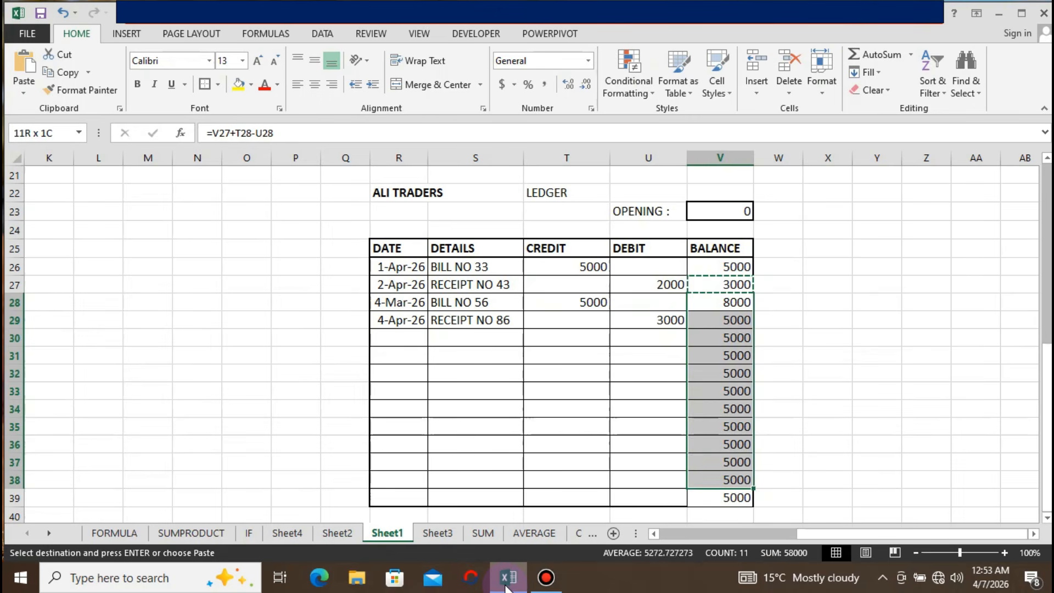
{"action": "key", "text": "Return"}
{"action": "key", "text": "Return"}
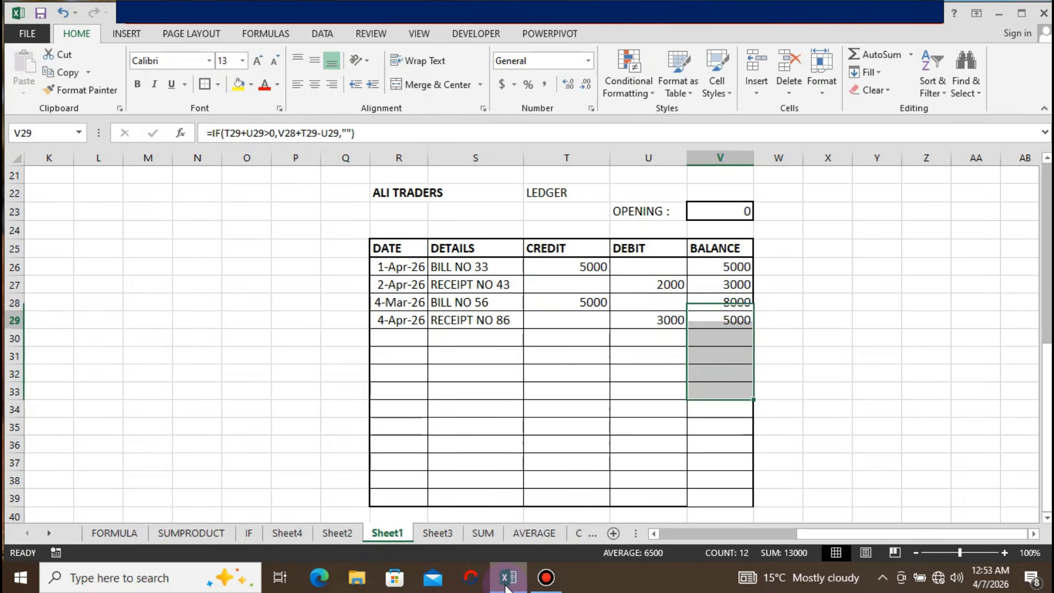
Review the IF formulas in the filled balance rows and compare V30 with its blank credit and debit cells.
{"action": "key", "text": "Down"}
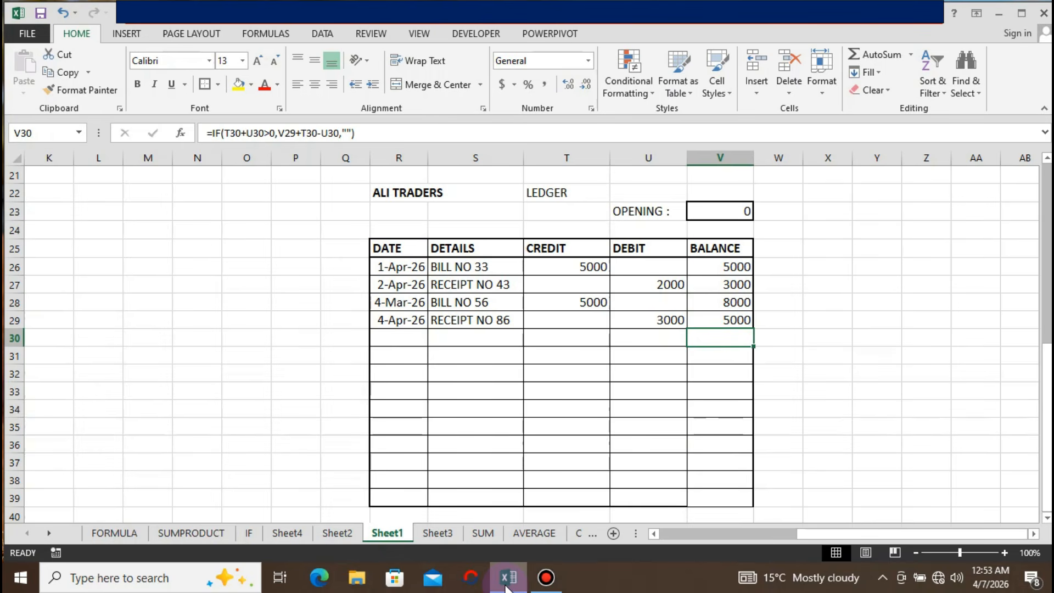
{"action": "key", "text": "Up"}
{"action": "key", "text": "Up"}
{"action": "key", "text": "Up"}
{"action": "key", "text": "Down"}
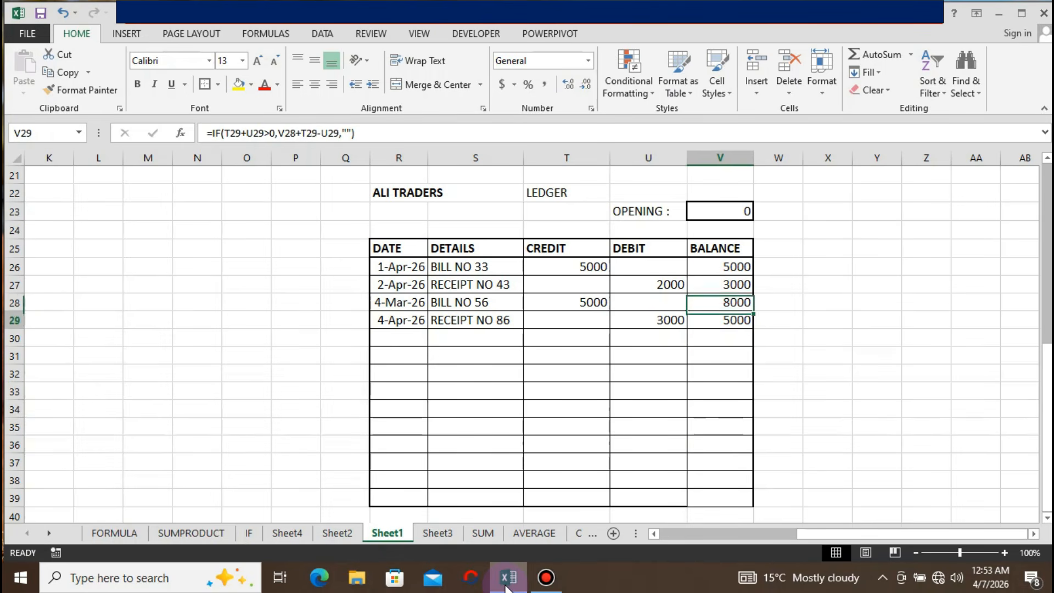
{"action": "key", "text": "Down"}
{"action": "key", "text": "Down"}
{"action": "key", "text": "Left"}
{"action": "key", "text": "Left"}
{"action": "key", "text": "Right"}
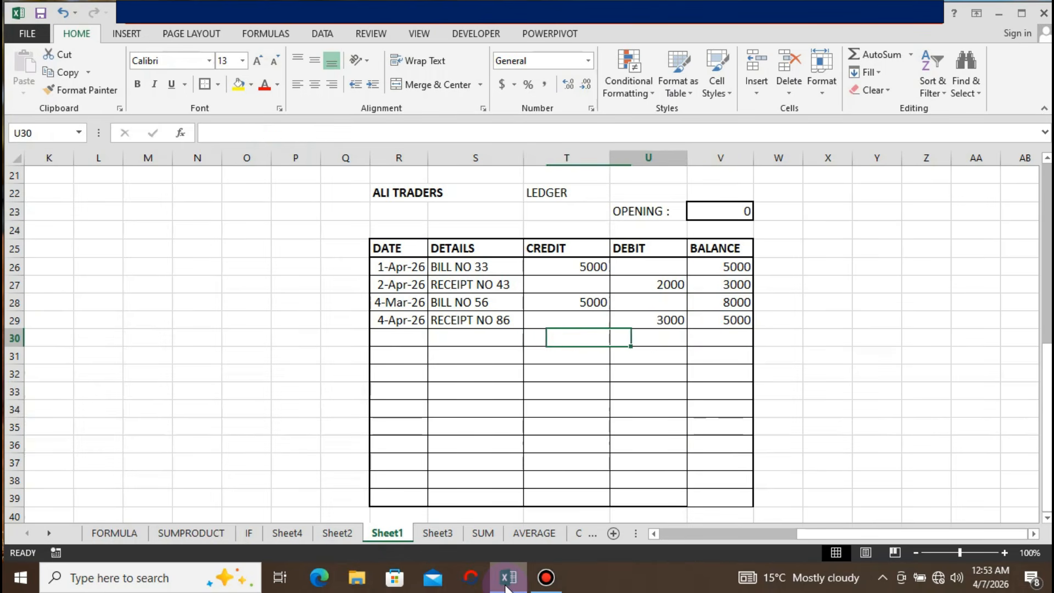
{"action": "key", "text": "Left"}
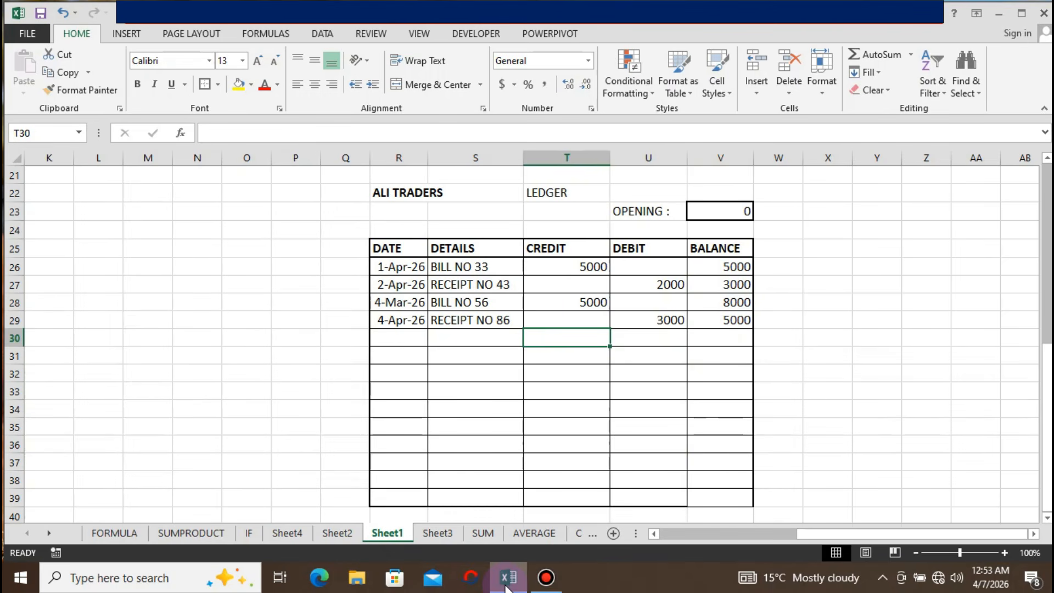
Enter "4/5/2026 RECEIPT NO 102" in cell R30 as the next ledger entry.
{"action": "key", "text": "Left"}
{"action": "key", "text": "Left"}
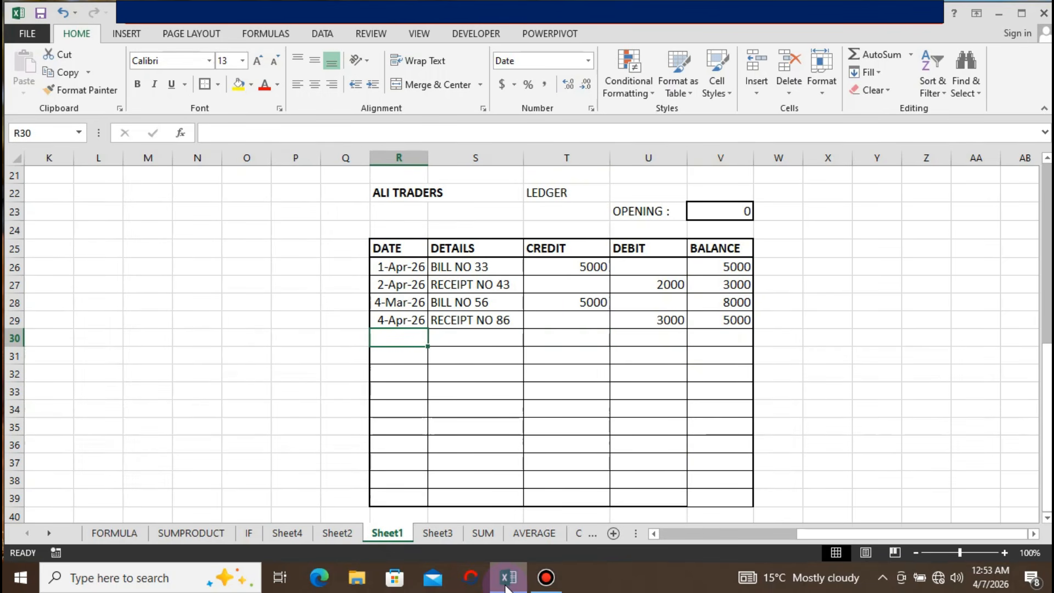
{"action": "type", "text": "4"}
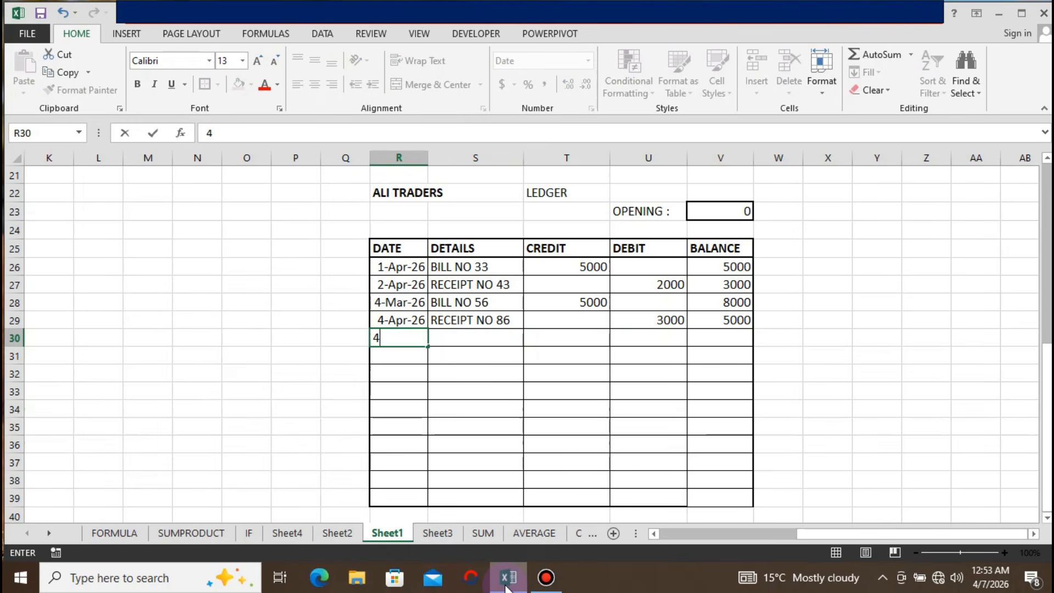
{"action": "type", "text": "/5/2026"}
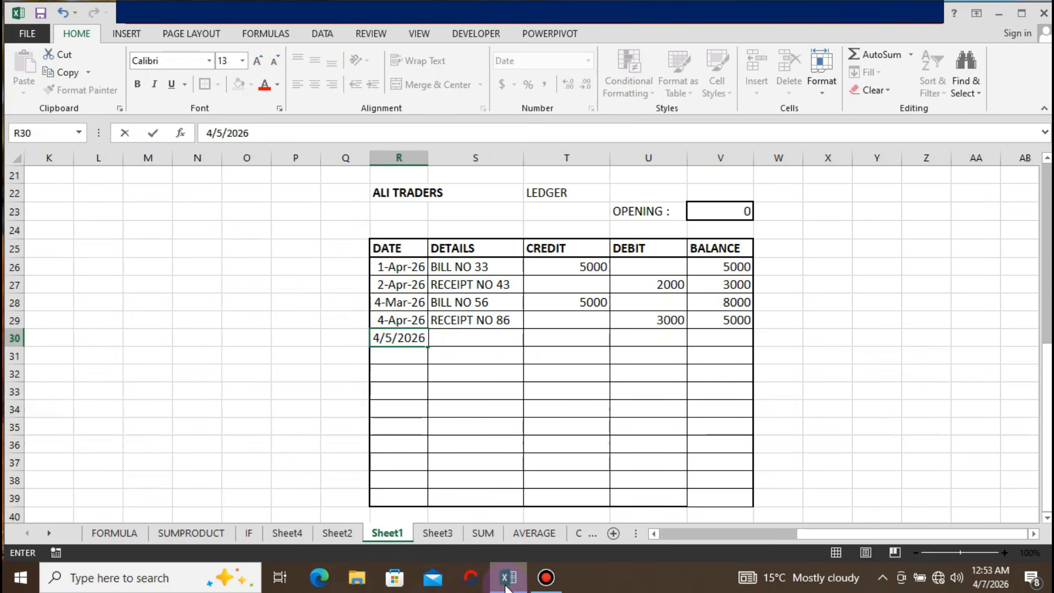
{"action": "type", "text": " RECEIPT NO"}
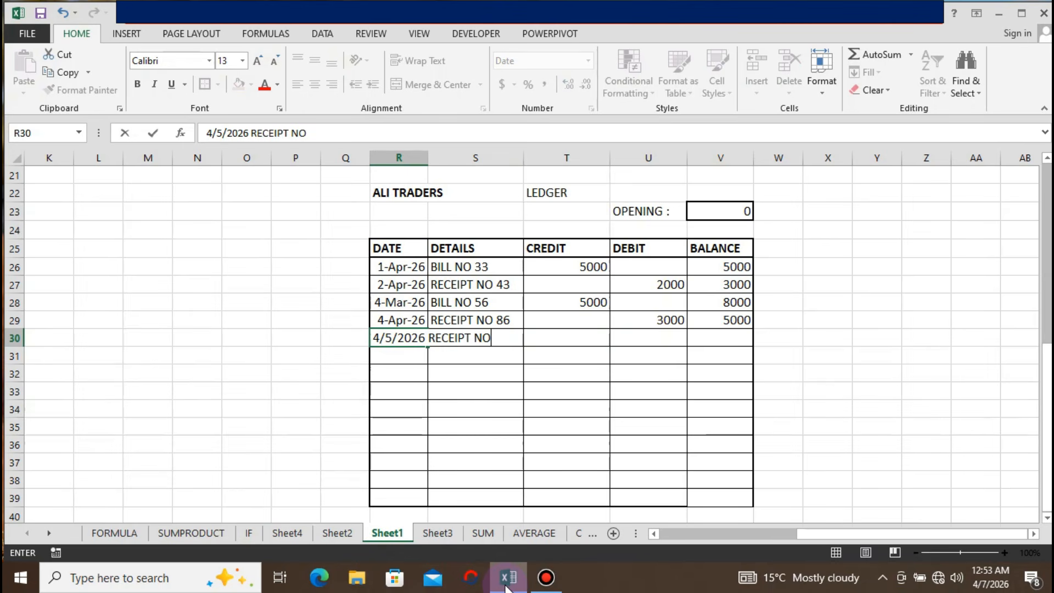
{"action": "type", "text": " 102"}
{"action": "key", "text": "Return"}
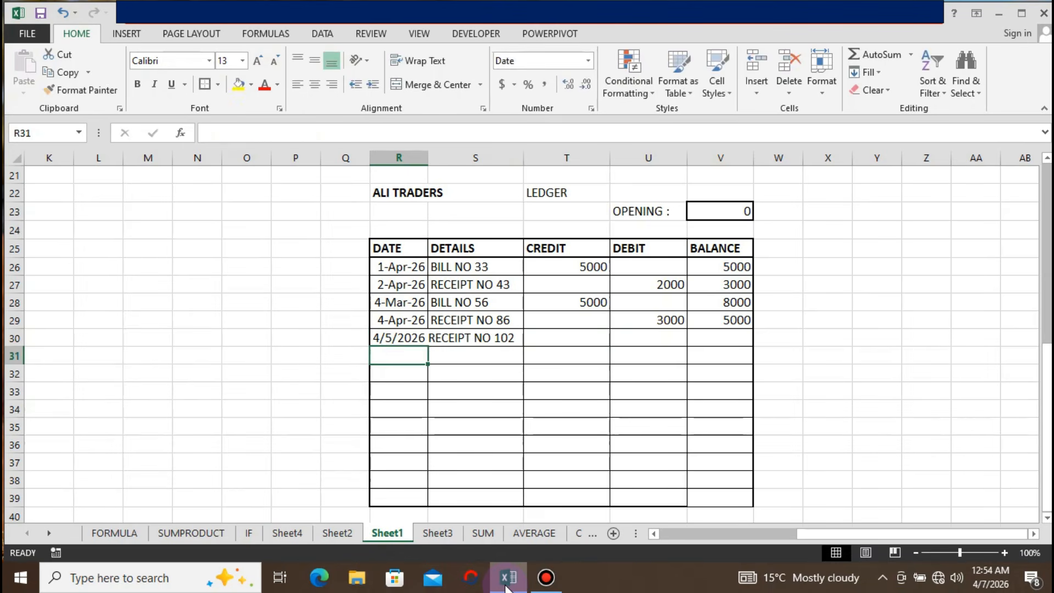
Enter 2500 as the debit amount for the RECEIPT NO 102 entry in row 30.
{"action": "key", "text": "Up"}
{"action": "key", "text": "Right"}
{"action": "key", "text": "Right"}
{"action": "key", "text": "Right"}
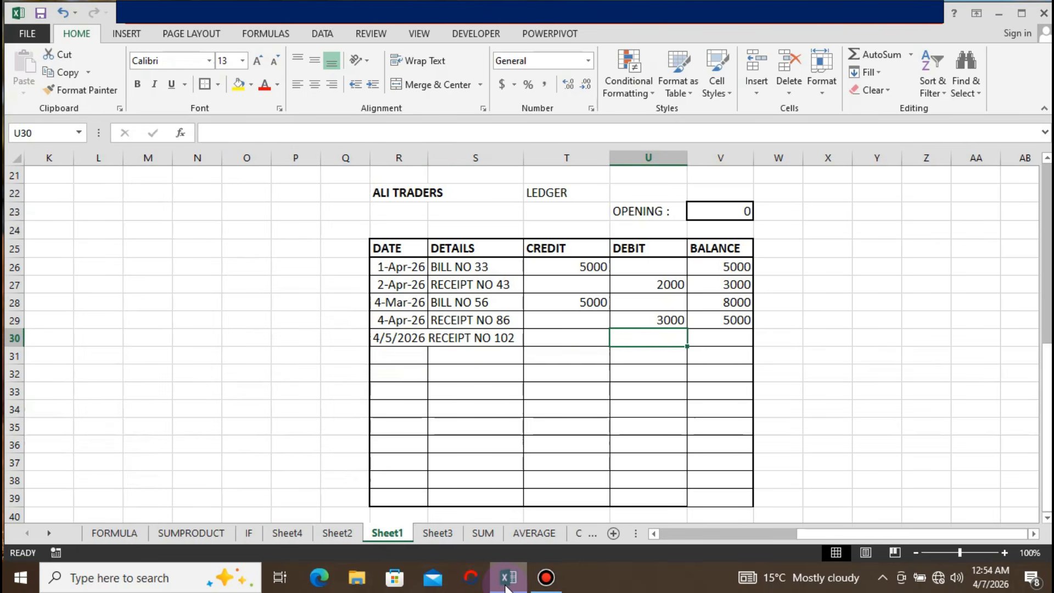
{"action": "type", "text": "2500"}
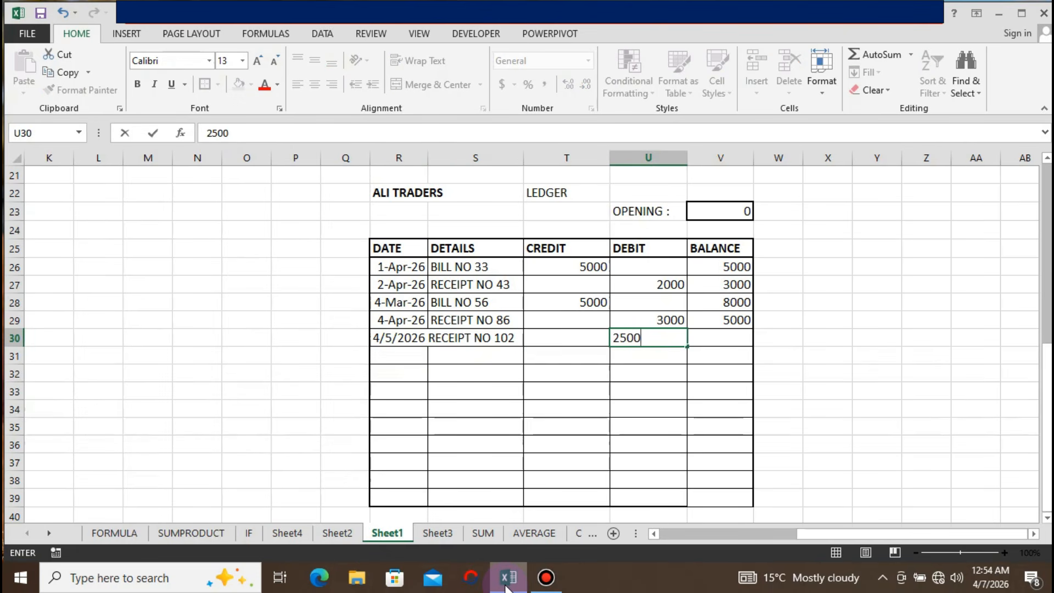
{"action": "key", "text": "Return"}
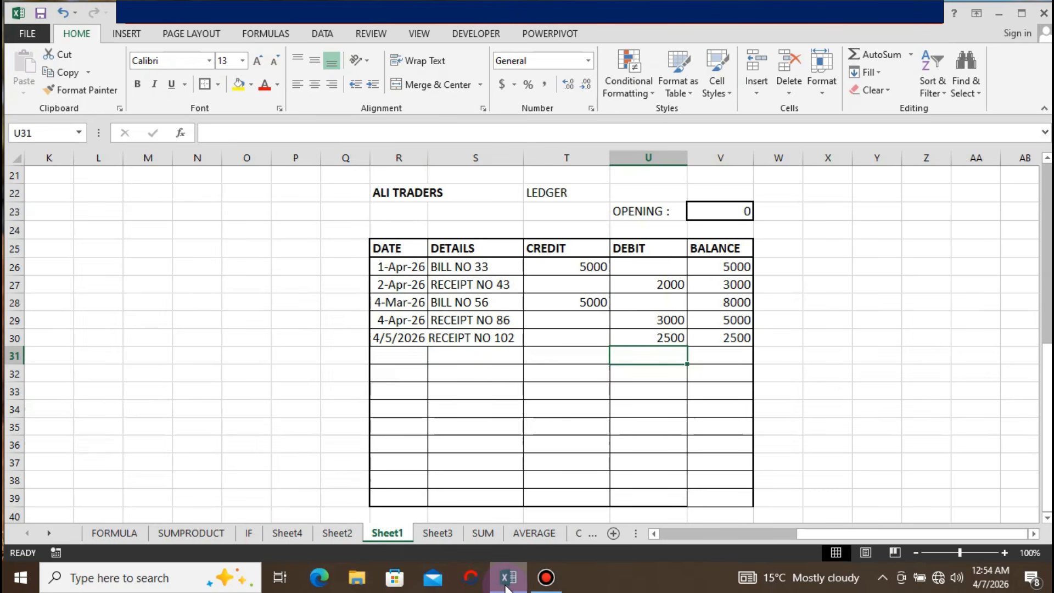
Check the balance of the RECEIPT NO 102 entry and look over the empty cells of row 31.
{"action": "key", "text": "Up"}
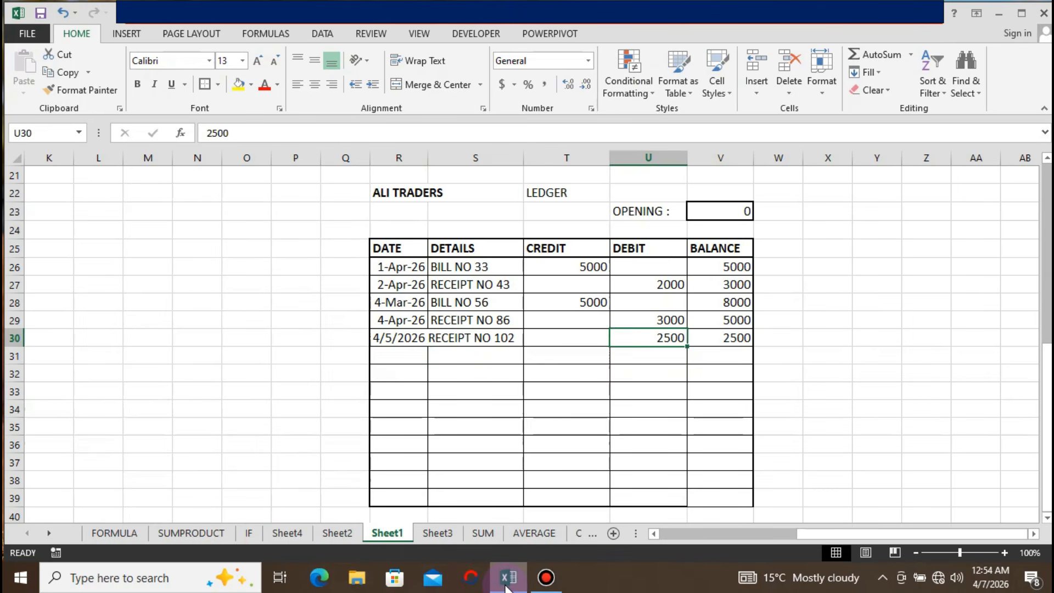
{"action": "key", "text": "Right"}
{"action": "key", "text": "Down"}
{"action": "key", "text": "Left"}
{"action": "key", "text": "Left"}
{"action": "key", "text": "Left"}
{"action": "key", "text": "Left"}
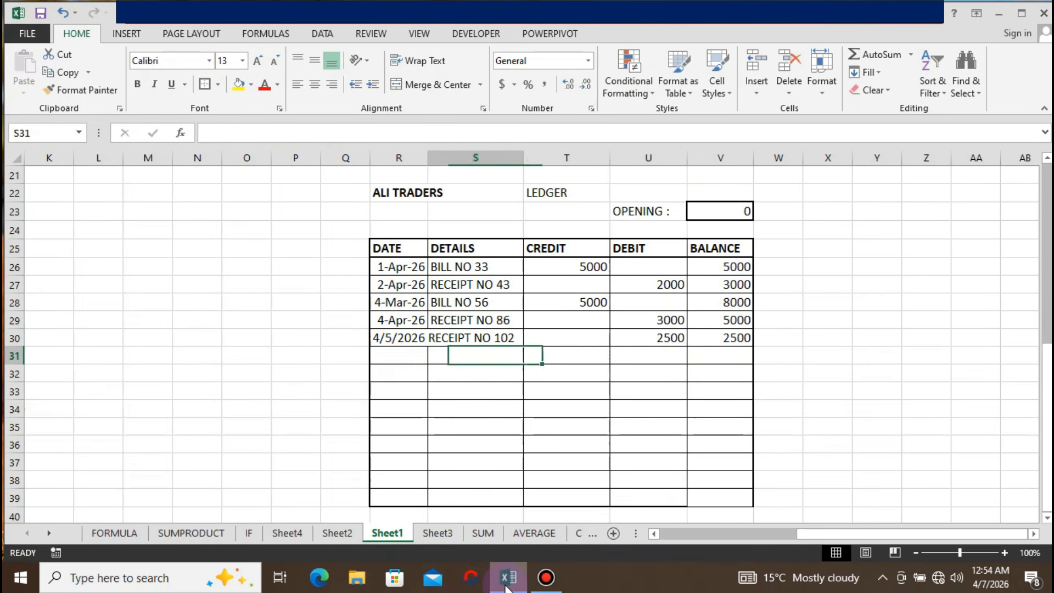
{"action": "key", "text": "Up"}
{"action": "key", "text": "Down"}
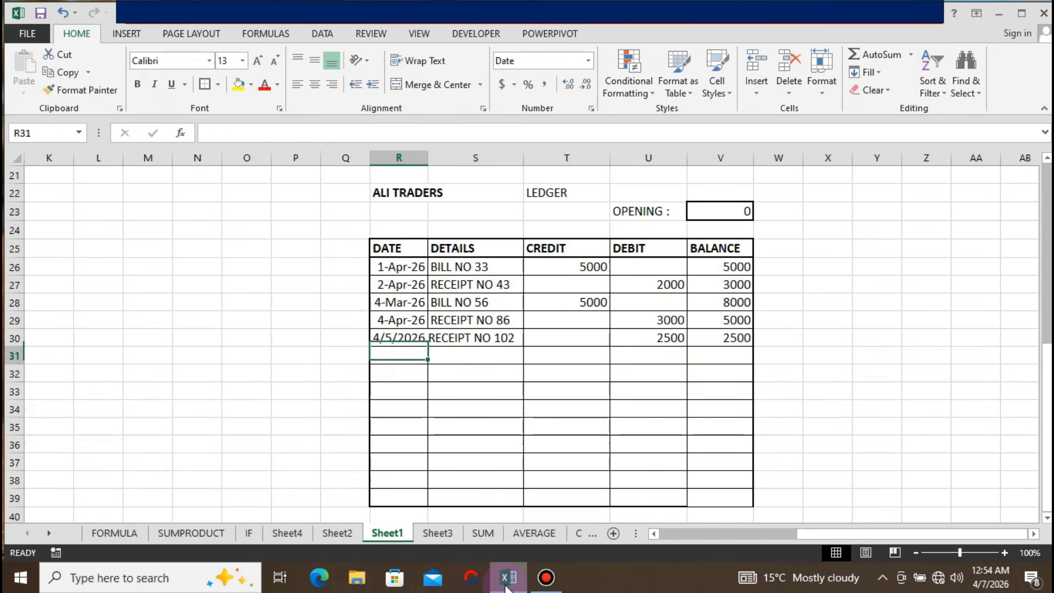
{"action": "key", "text": "Up"}
{"action": "key", "text": "Down"}
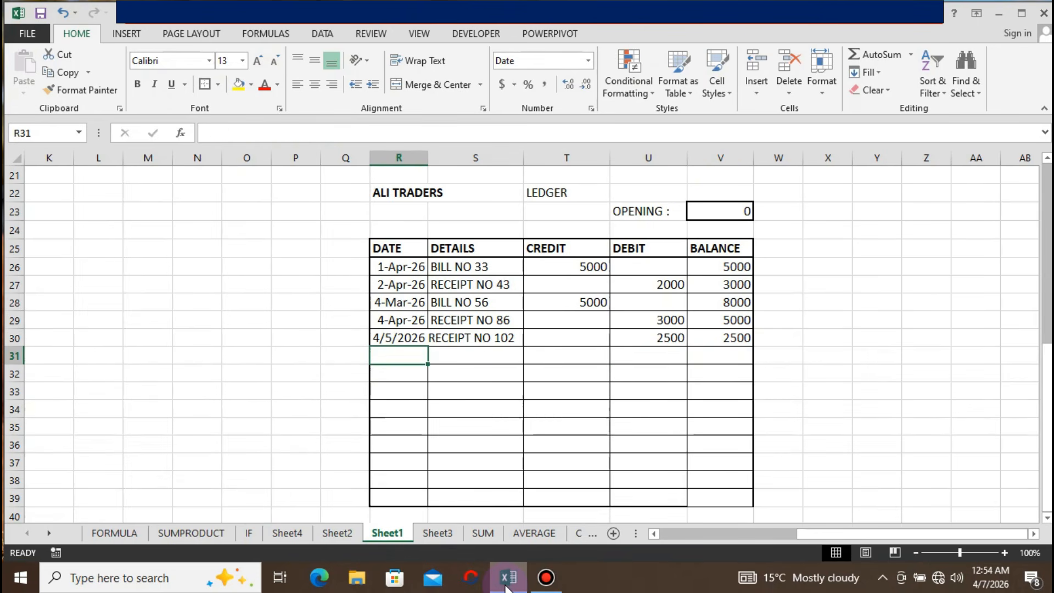
Enter 2000 as a credit amount in cell T31 to test the running balance.
{"action": "key", "text": "Right"}
{"action": "key", "text": "Right"}
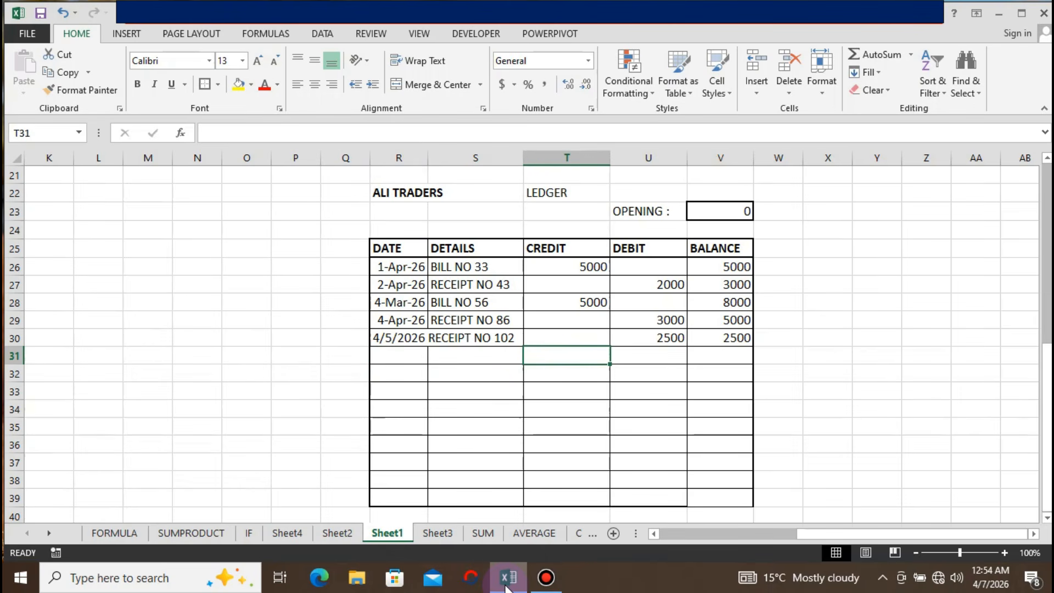
{"action": "type", "text": "2000"}
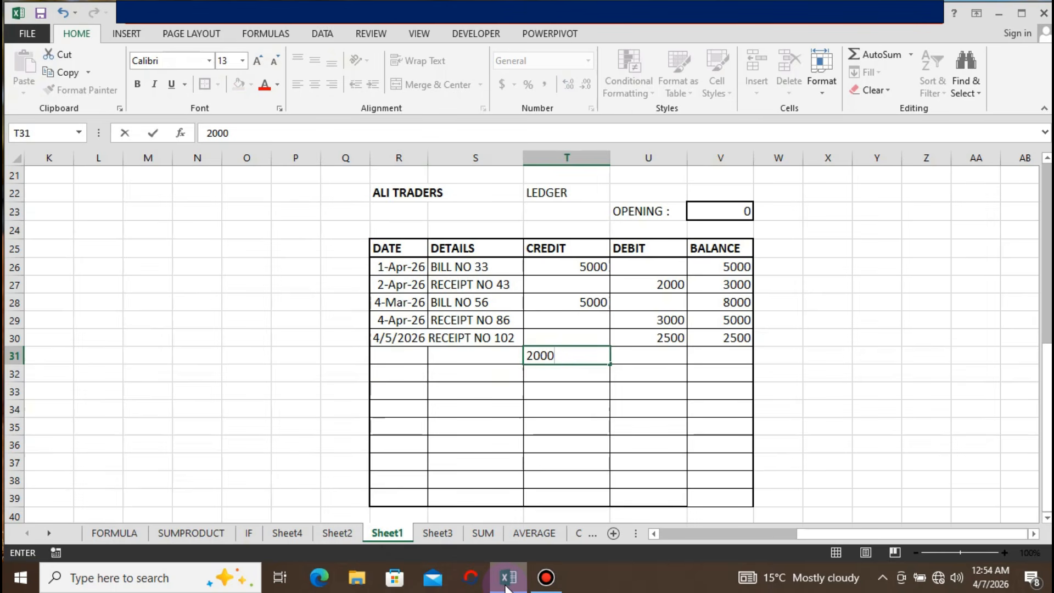
{"action": "key", "text": "Return"}
{"action": "key", "text": "Up"}
{"action": "key", "text": "Right"}
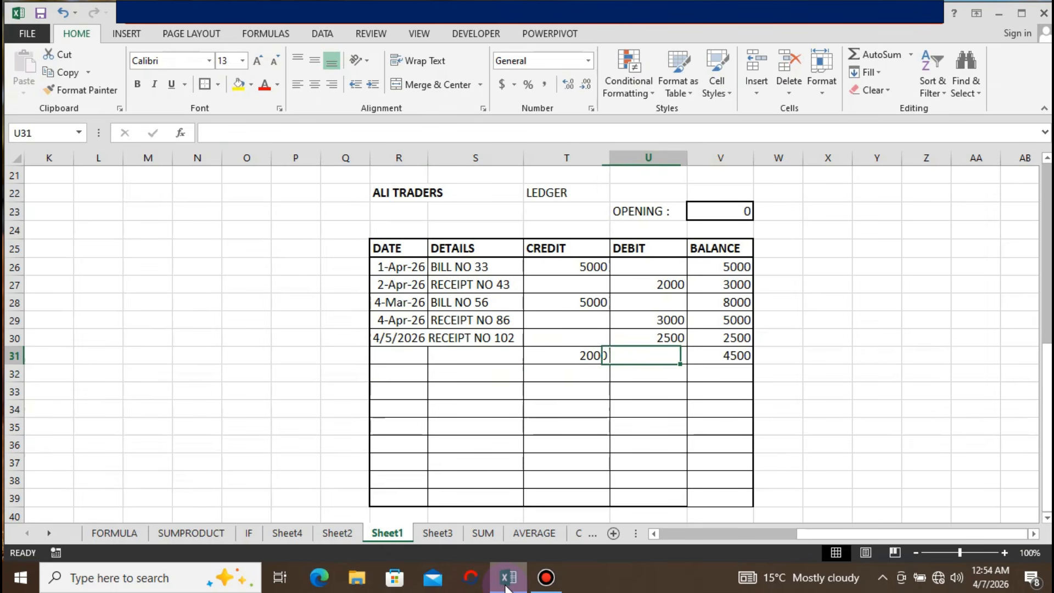
Enter 4500 as a debit amount in cell U32 on the following ledger row.
{"action": "key", "text": "Left"}
{"action": "key", "text": "Down"}
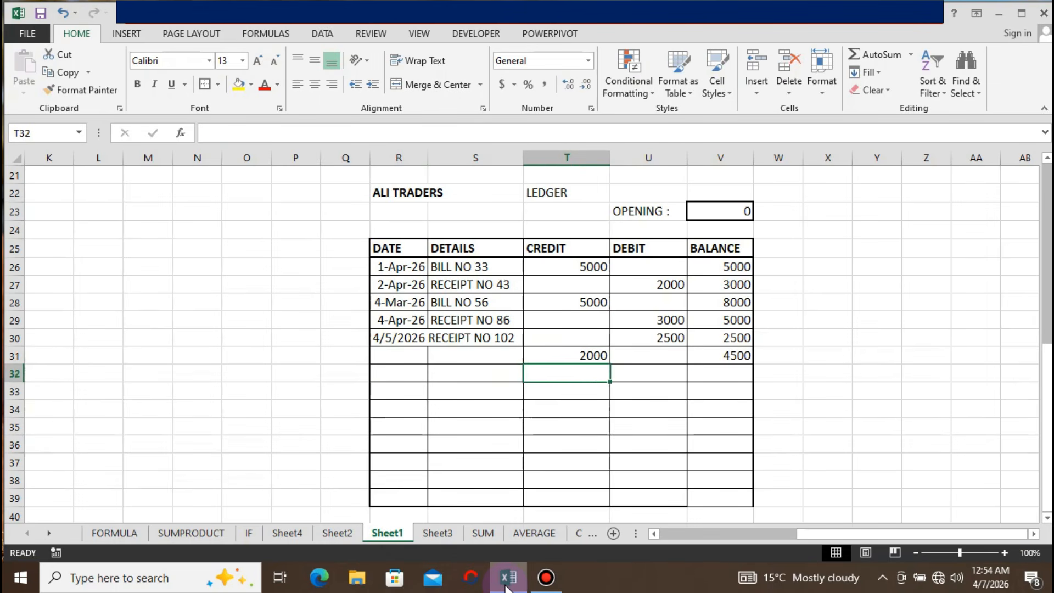
{"action": "key", "text": "Right"}
{"action": "type", "text": "4500"}
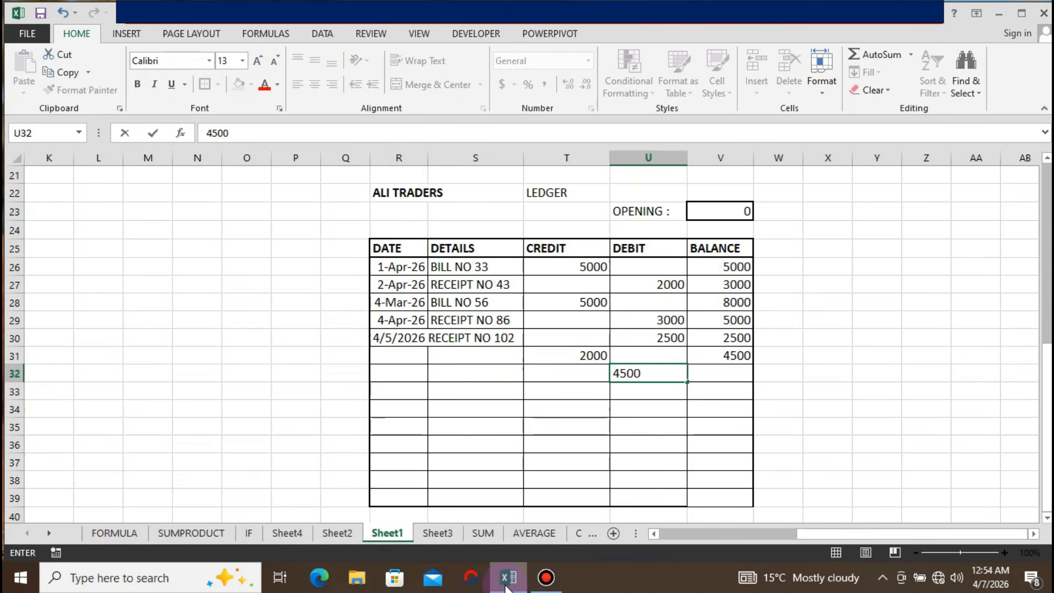
{"action": "key", "text": "Return"}
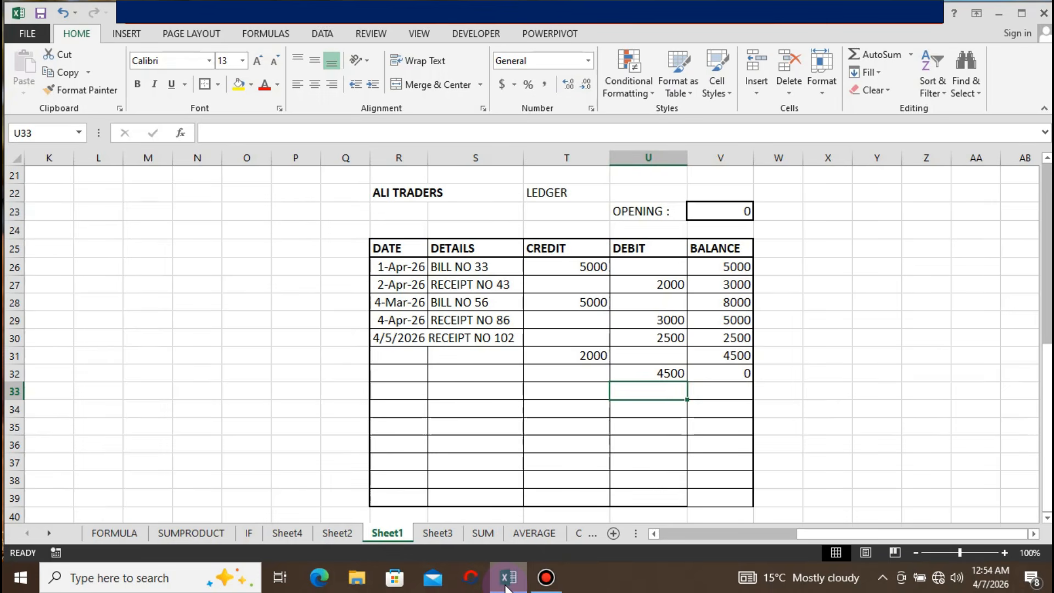
Inspect the IF balance formula in cell V29 on the RECEIPT NO 86 row.
{"action": "key", "text": "Up"}
{"action": "key", "text": "Up"}
{"action": "key", "text": "Up"}
{"action": "key", "text": "Up"}
{"action": "key", "text": "Right"}
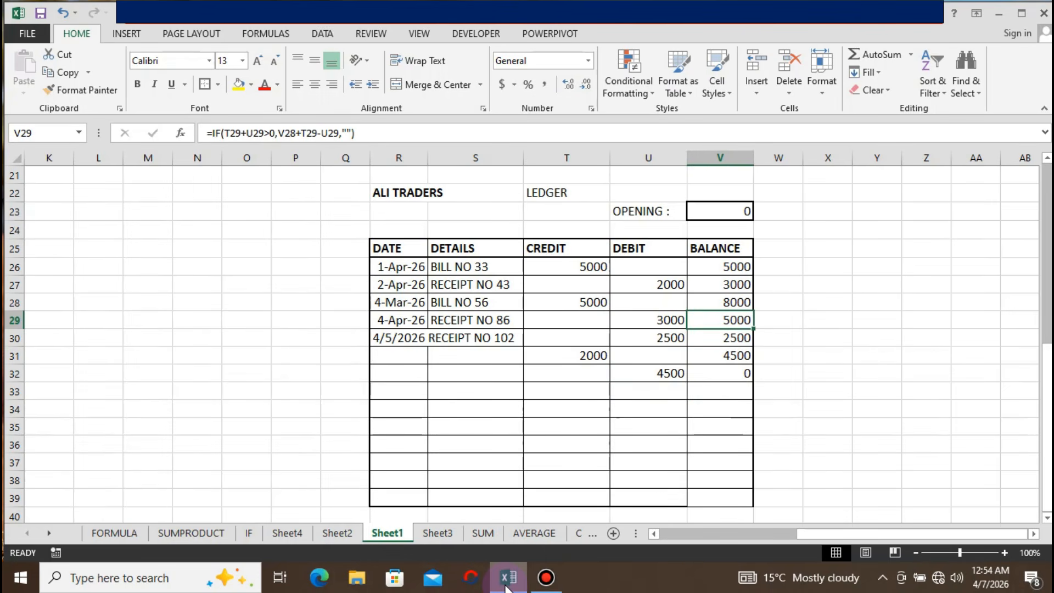